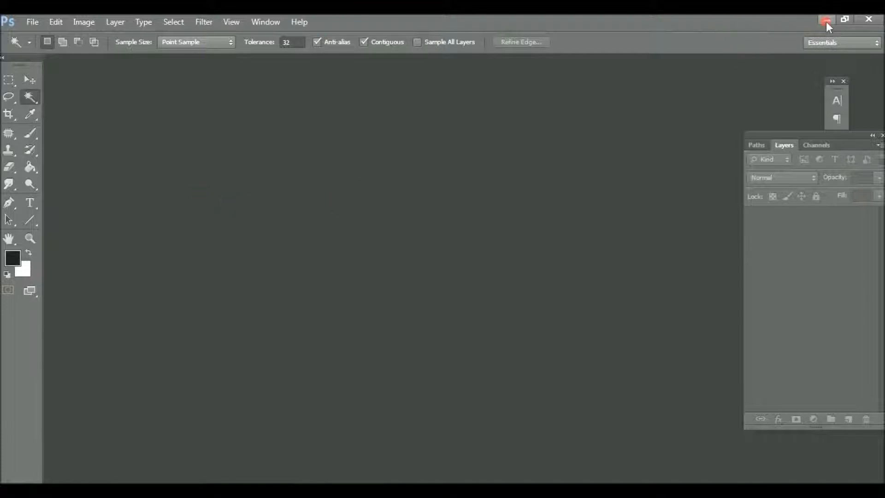
- Open IMG_20180707_114154 and the 5855da4eb767bd809c523ee86b668d5c window photo from the Door folder in Photoshop, then view each one
mouse_move(295, 490)
left_click(132, 491)
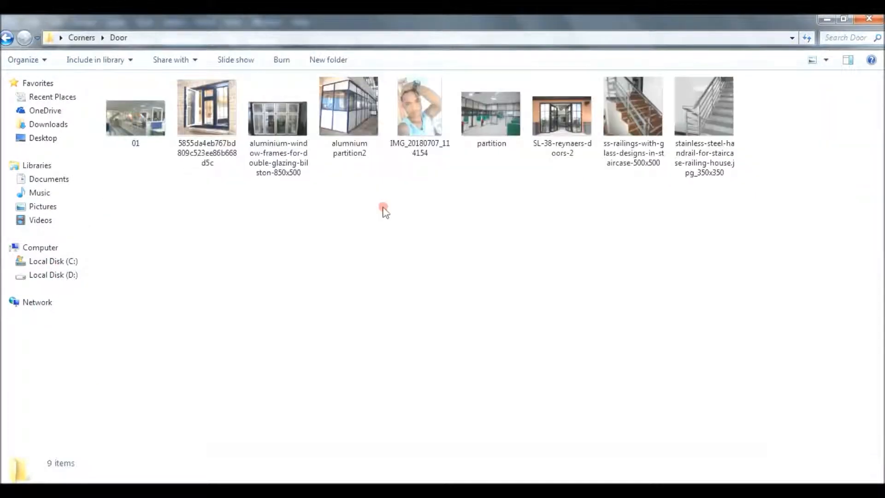
left_click(437, 127)
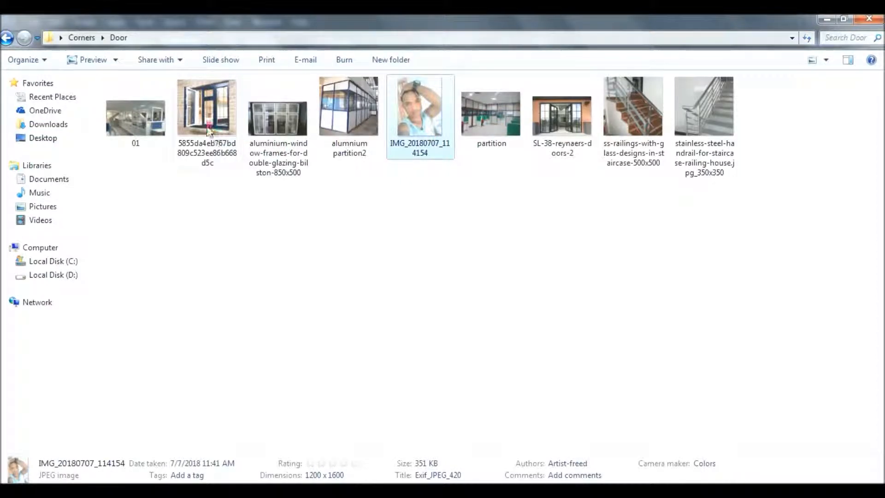
left_click(203, 146, "ctrl")
left_click_drag(203, 145, 339, 177)
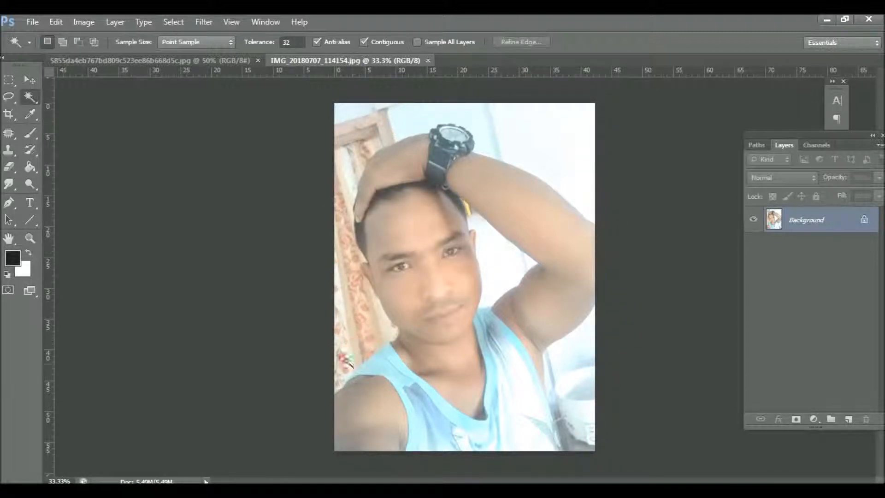
left_click(127, 59)
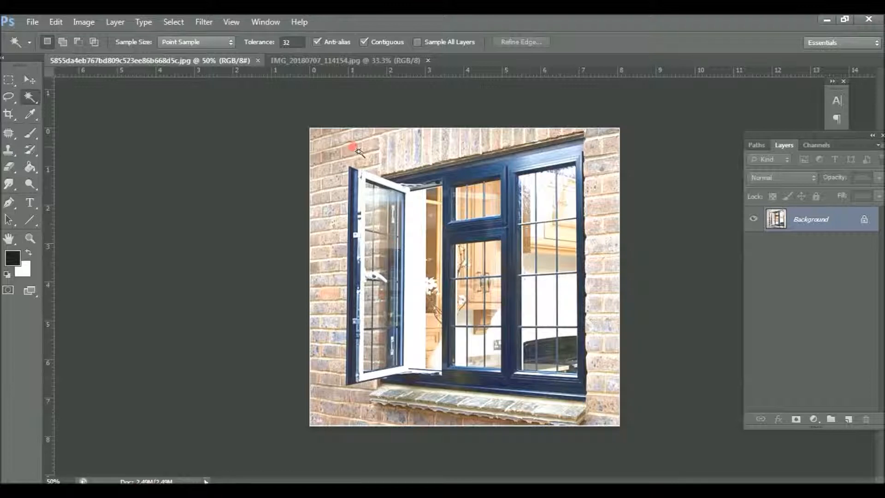
left_click(323, 61)
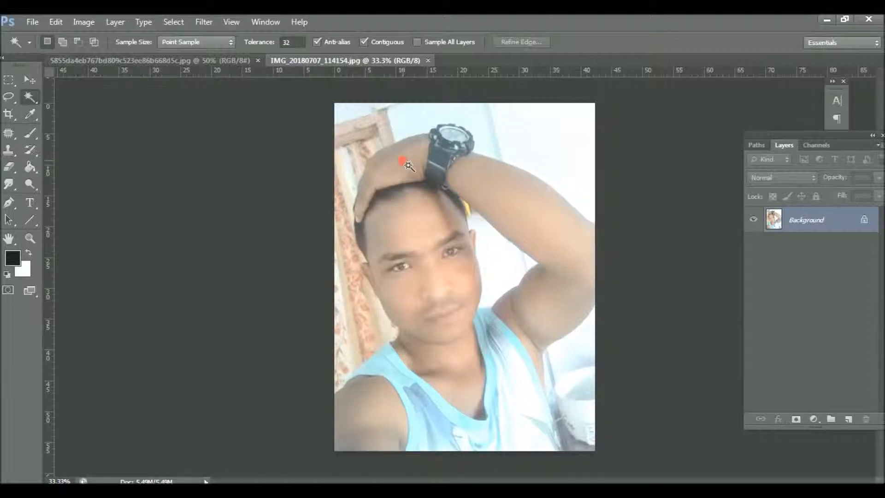
left_click(29, 95)
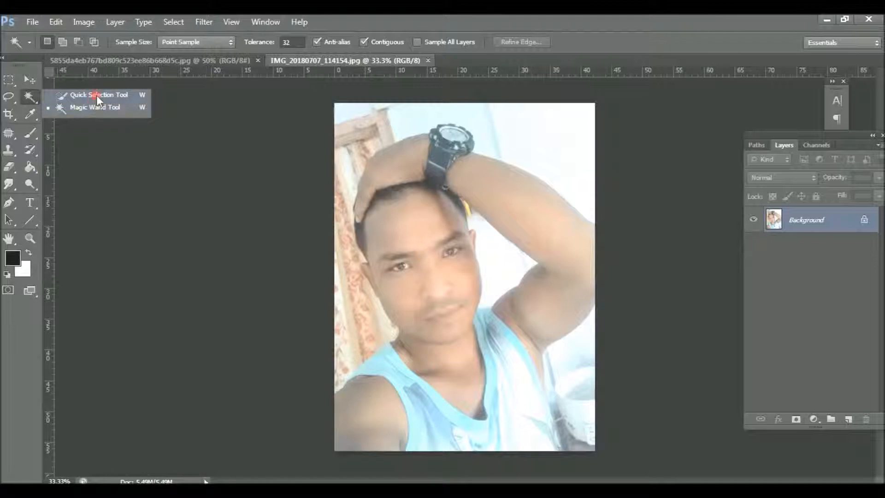
left_click(11, 96)
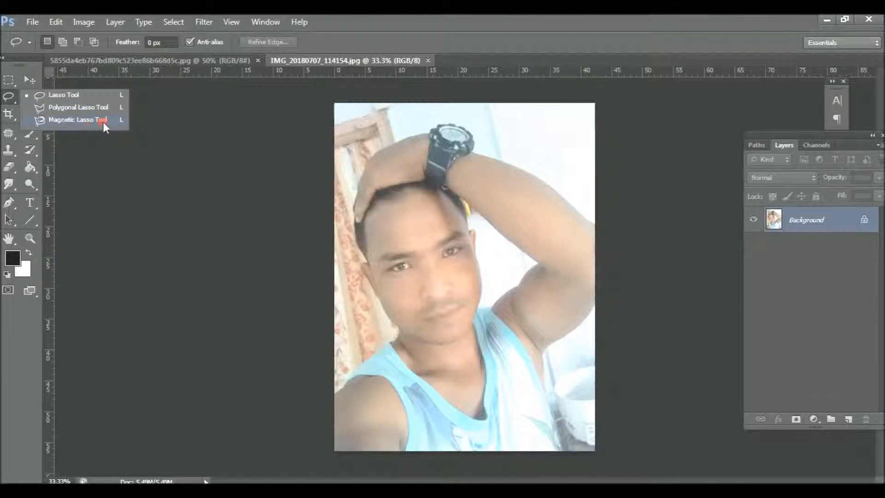
left_click(362, 32)
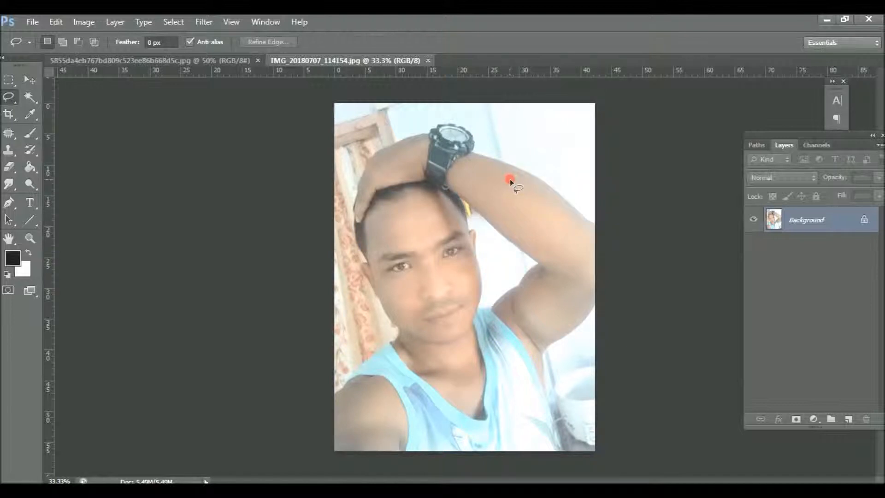
left_click(9, 202)
left_click(572, 206)
left_click(556, 190)
left_click(537, 171)
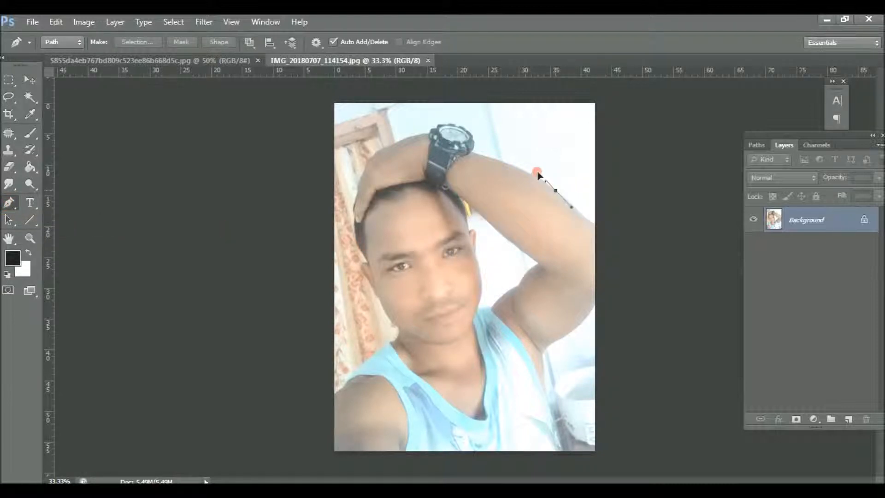
left_click(512, 165)
left_click(496, 160)
left_click(481, 154)
left_click(471, 151)
left_click(520, 199)
key("Delete")
left_click(519, 199)
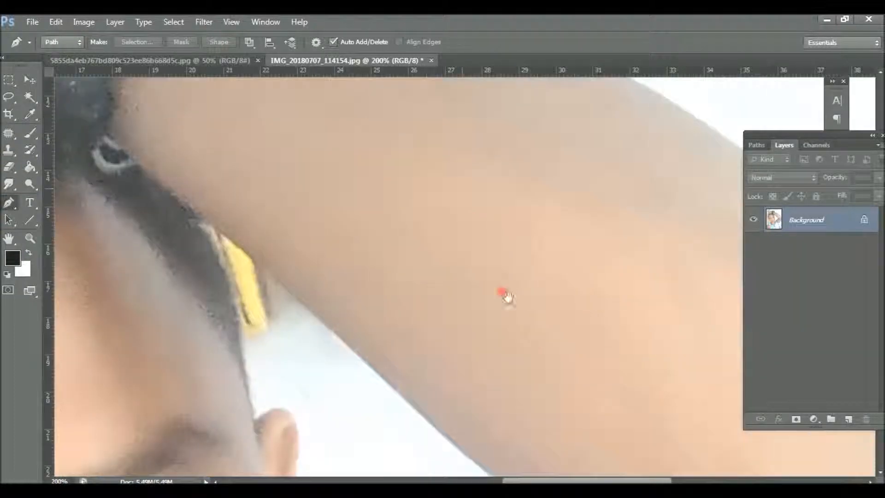
left_click_drag(417, 138, 450, 249)
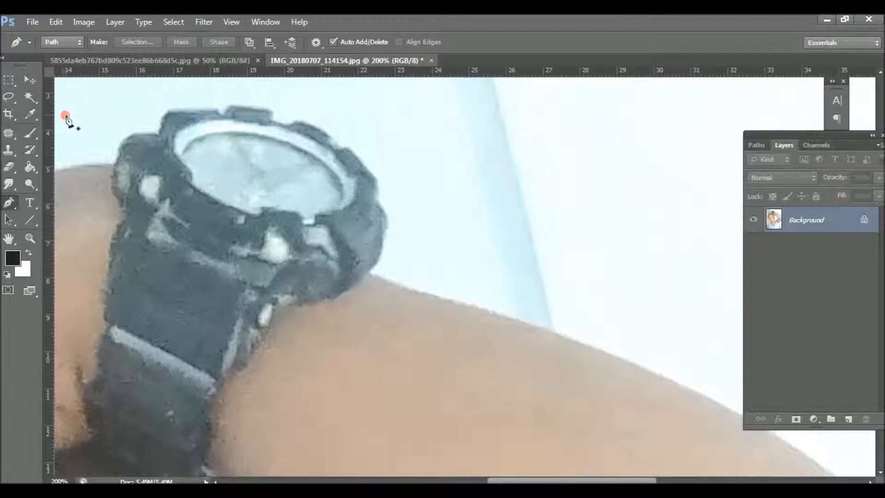
left_click(31, 98)
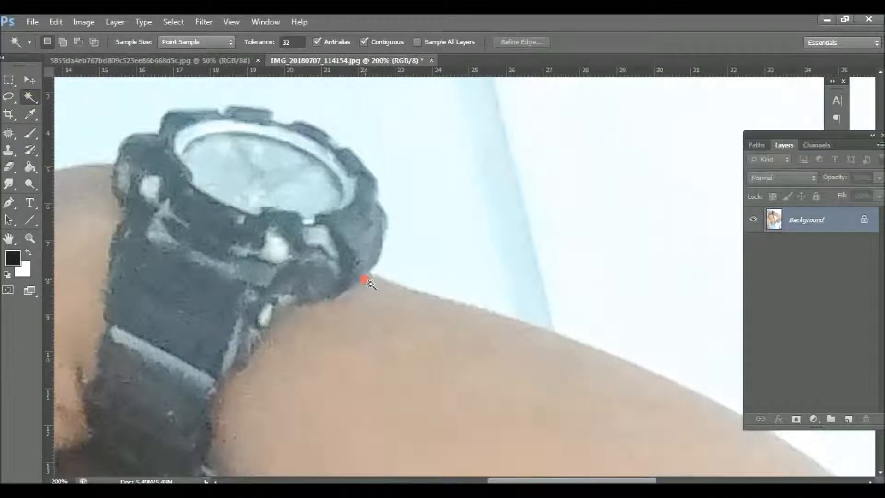
left_click(446, 253)
key("ctrl+d")
- Display the saved Path 1 outline over the portrait
left_click(396, 308, "alt")
left_click(396, 308, "alt")
left_click_drag(438, 337, 451, 243)
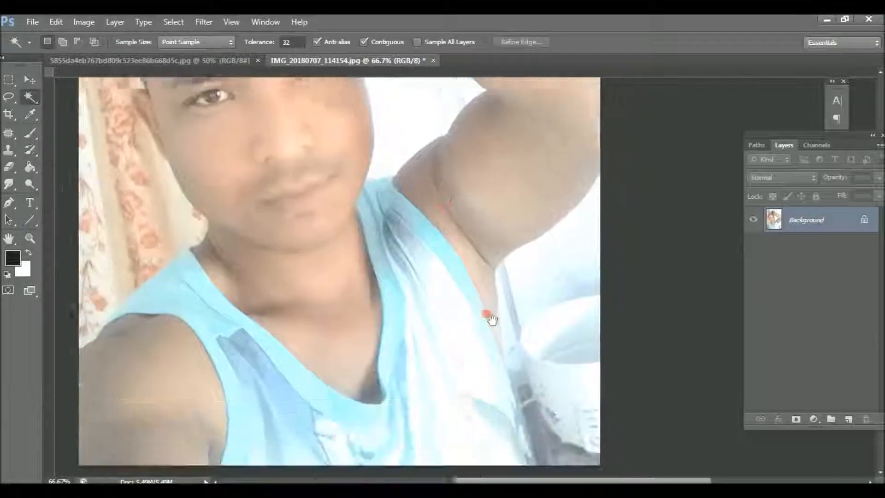
left_click_drag(491, 325, 498, 362)
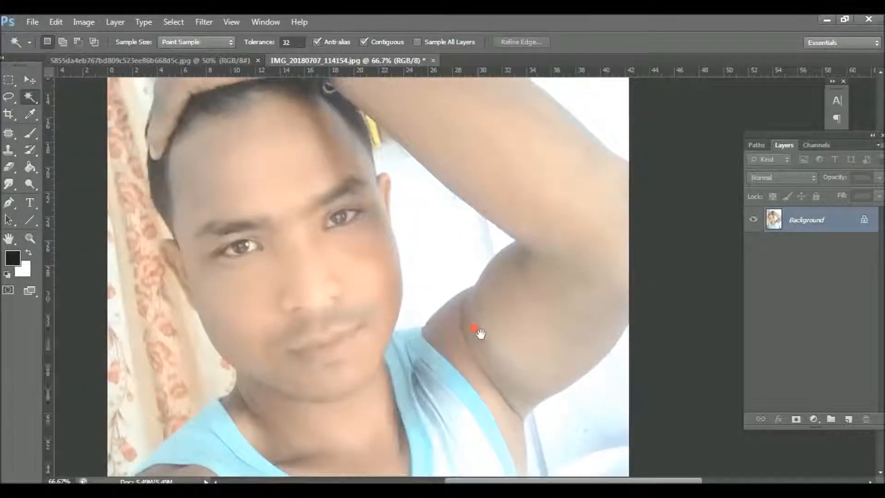
left_click_drag(465, 208, 464, 314)
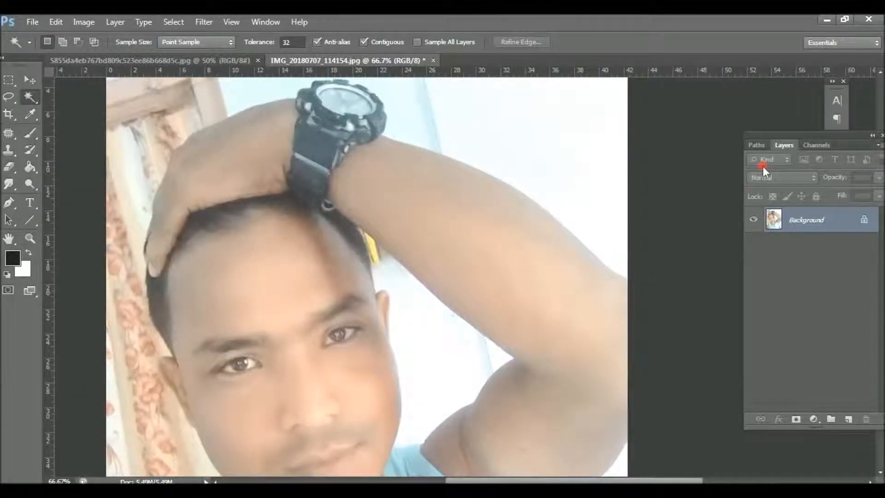
left_click(757, 144)
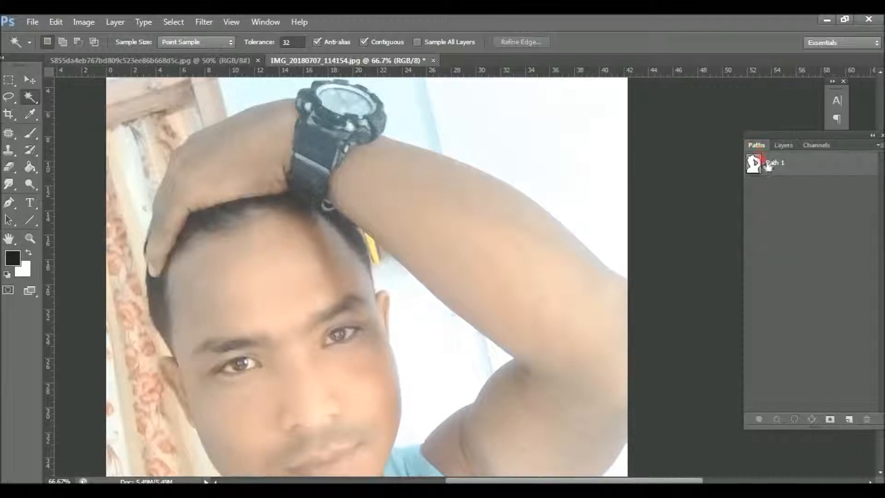
left_click(765, 162)
- Examine up close how Path 1 follows the wristwatch and the back of the raised hand
left_click(475, 218, "ctrl")
left_click(479, 223, "ctrl")
left_click(474, 211, "ctrl")
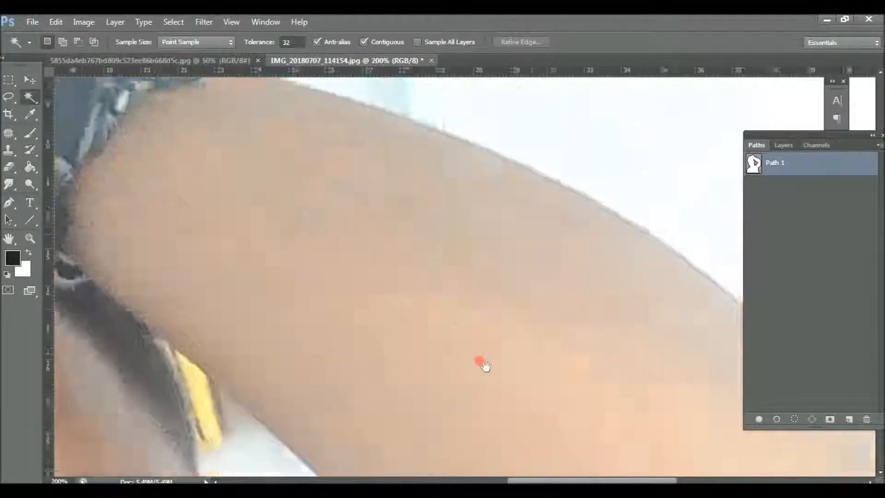
left_click(395, 282, "ctrl")
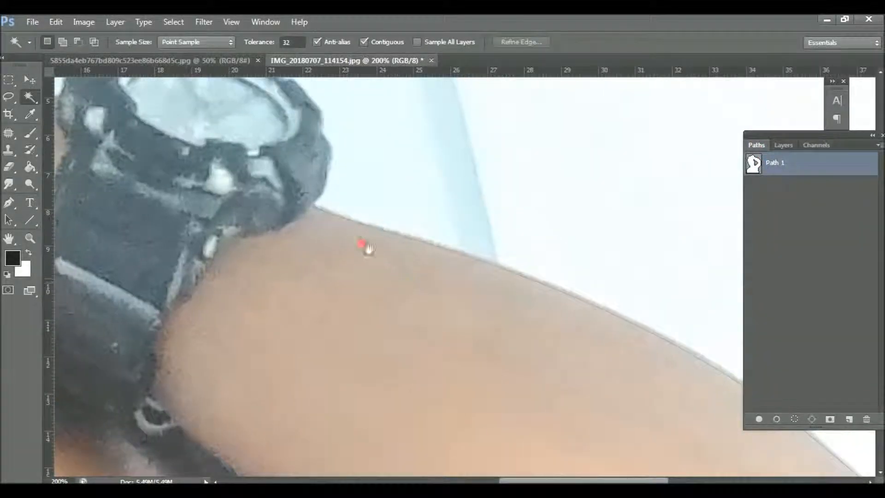
left_click(515, 295, "ctrl")
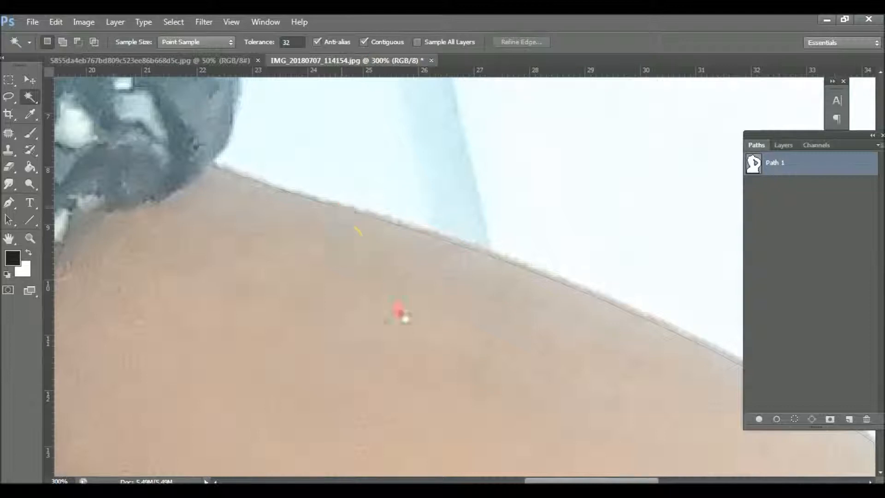
left_click_drag(348, 237, 423, 348)
left_click_drag(268, 196, 367, 287)
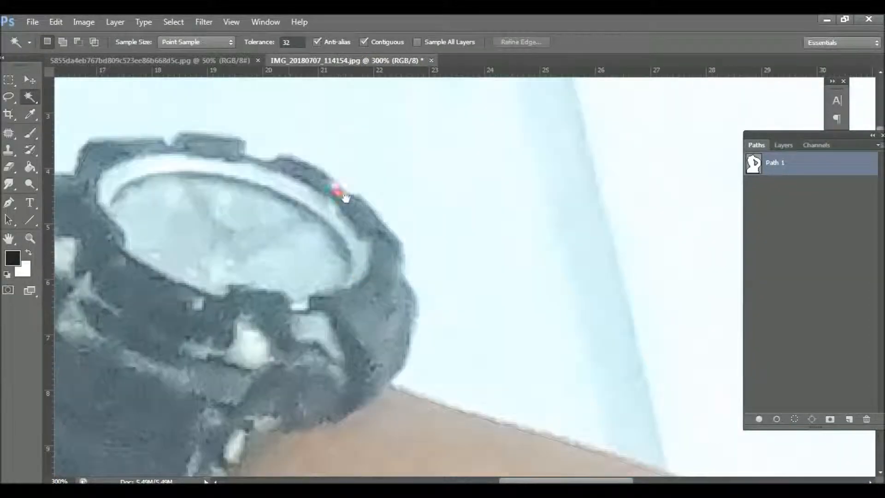
left_click_drag(224, 190, 385, 179)
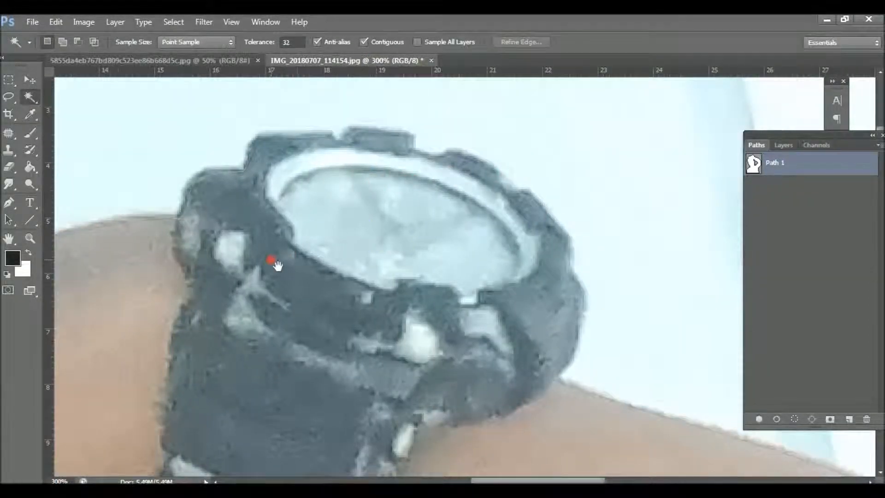
left_click_drag(275, 260, 469, 218)
left_click_drag(332, 286, 426, 263)
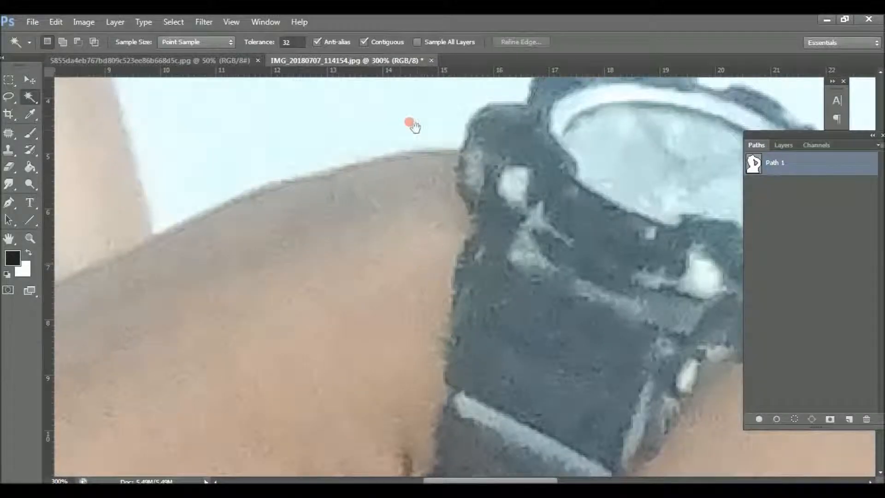
left_click(408, 284, "ctrl+alt")
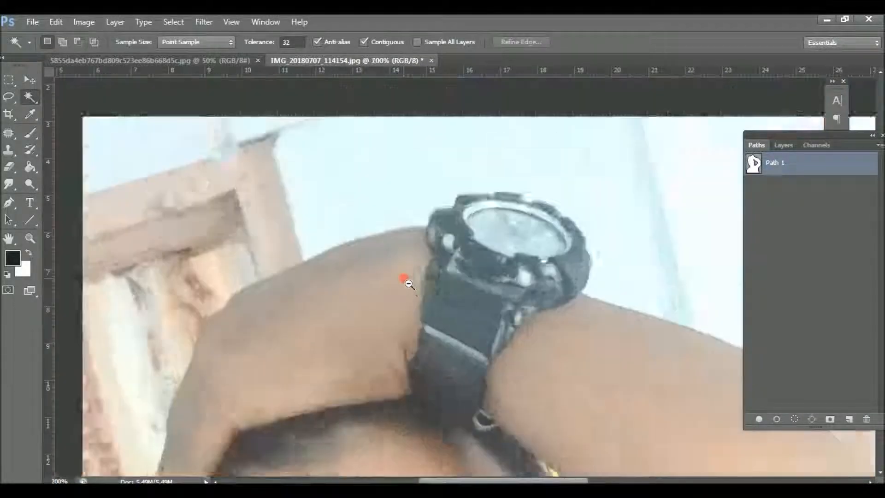
left_click(408, 284, "ctrl+alt")
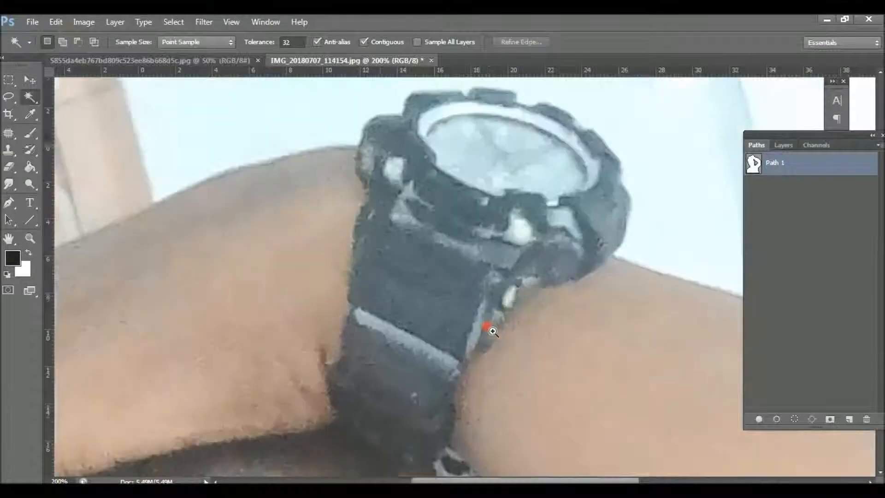
left_click(493, 330, "ctrl")
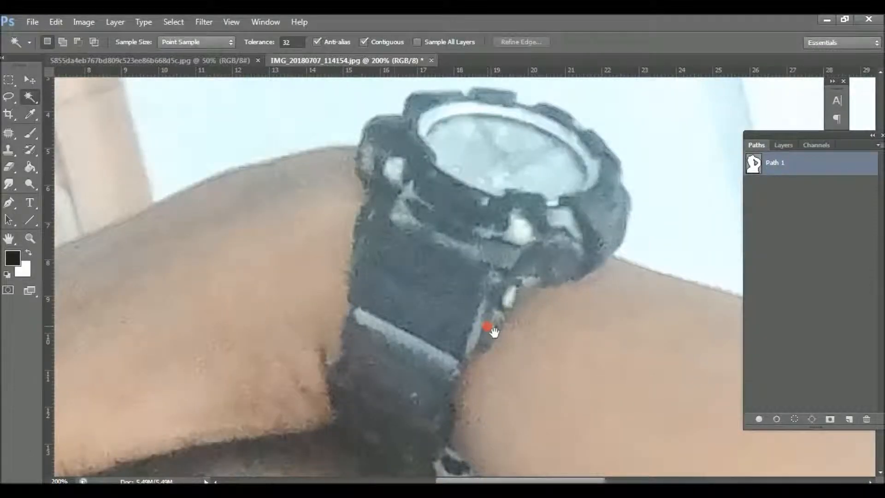
left_click(394, 282, "ctrl+alt")
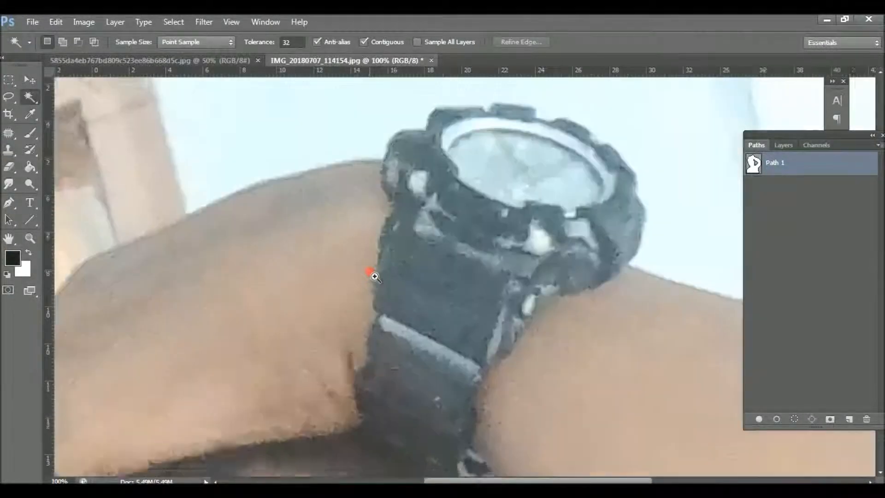
left_click(372, 275, "ctrl")
- Examine Path 1 along the forearm's upper edge, from the image border at the elbow back to the watch
left_click_drag(556, 300, 467, 309)
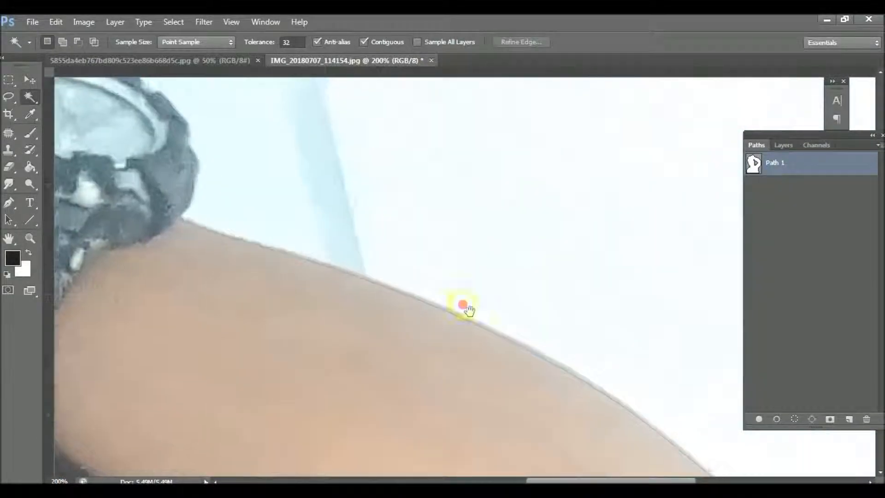
left_click(462, 305, "ctrl")
key("ctrl+r")
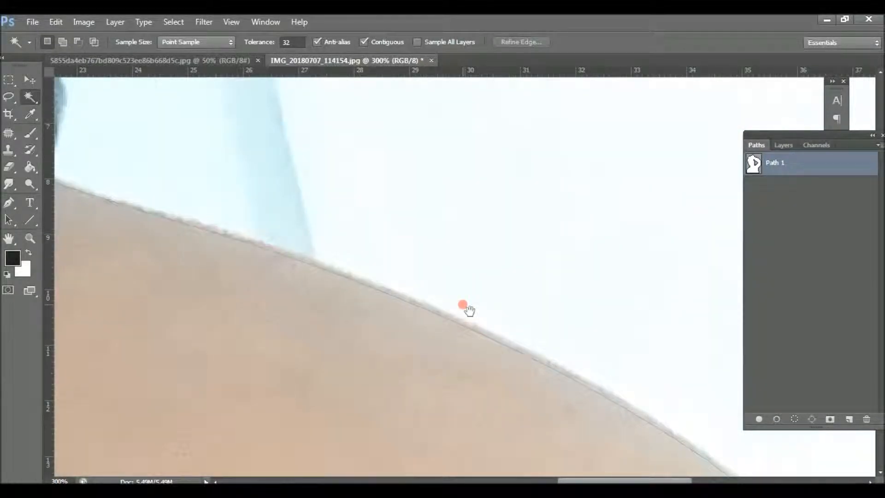
left_click_drag(525, 414, 484, 327)
left_click_drag(475, 322, 415, 274)
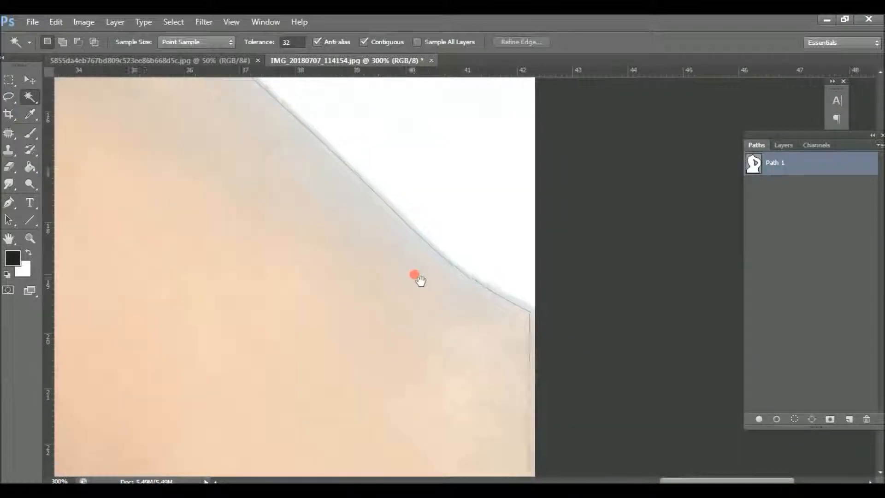
left_click_drag(209, 103, 377, 258)
left_click_drag(259, 180, 463, 324)
left_click_drag(392, 295, 416, 316)
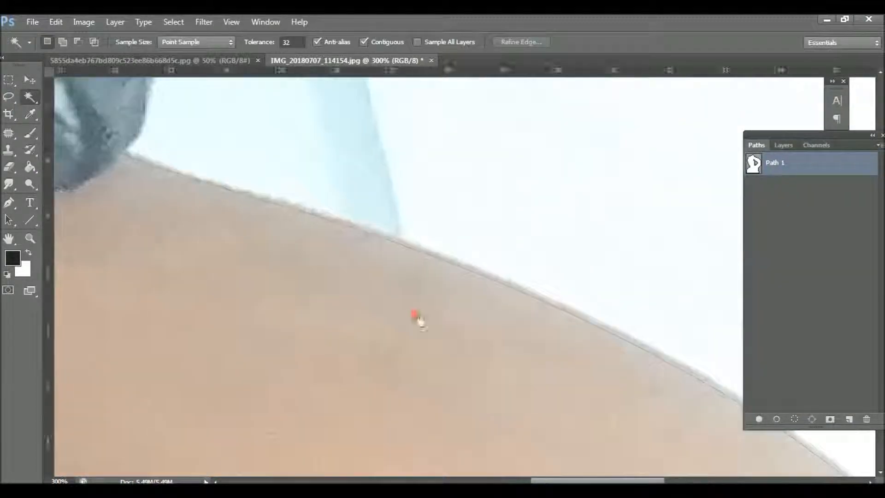
left_click_drag(230, 184, 349, 283)
left_click_drag(300, 239, 408, 312)
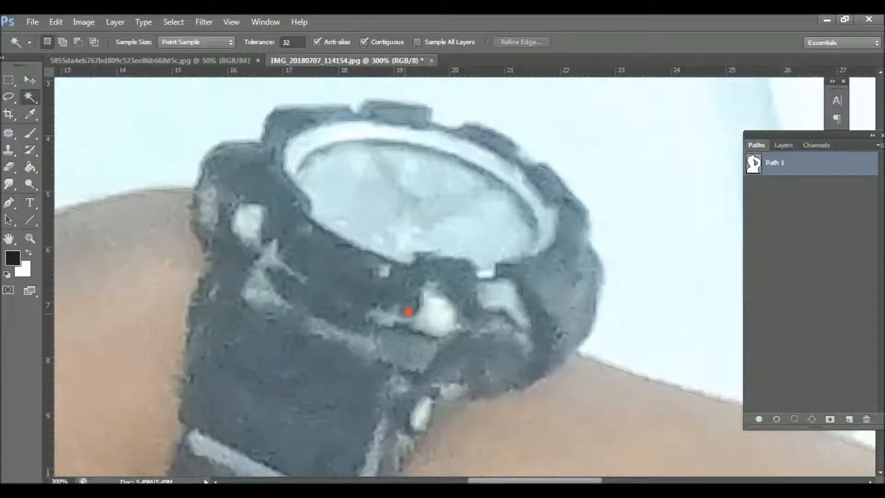
- Load Path 1 as a selection around the man in the portrait
left_click(413, 317, "alt")
left_click(414, 317, "alt")
left_click(414, 317, "alt")
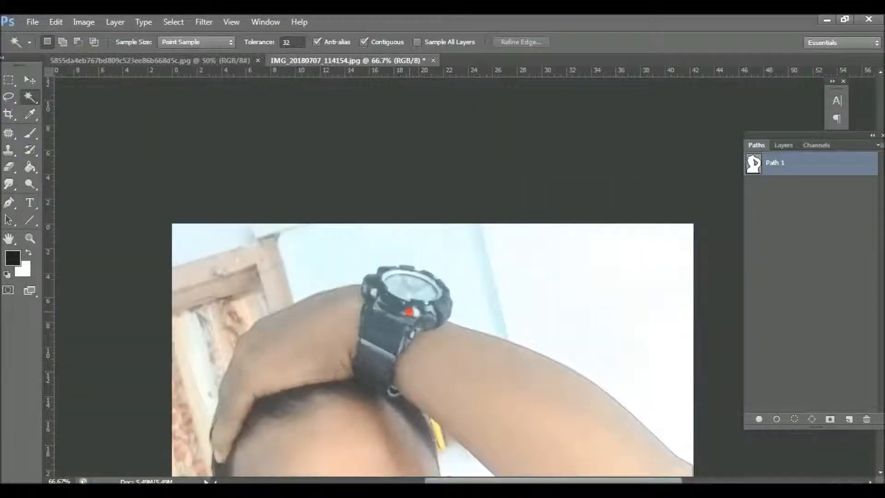
left_click(790, 161)
left_click(796, 419)
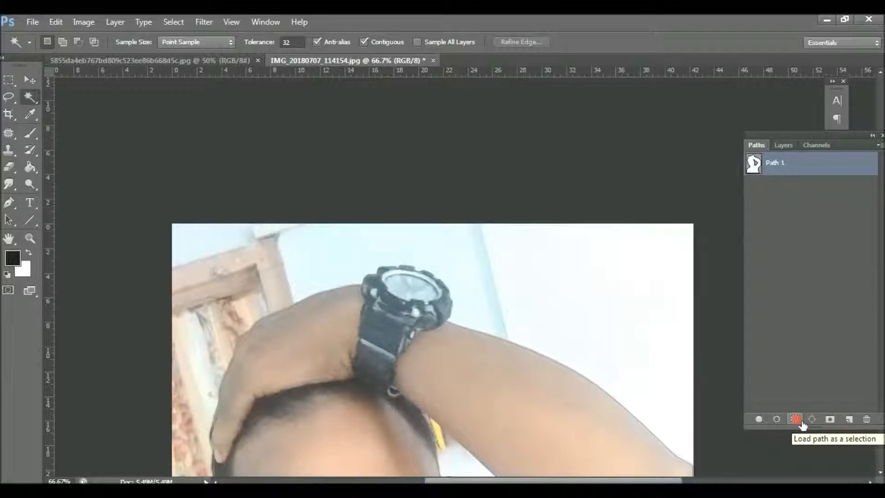
left_click(796, 419)
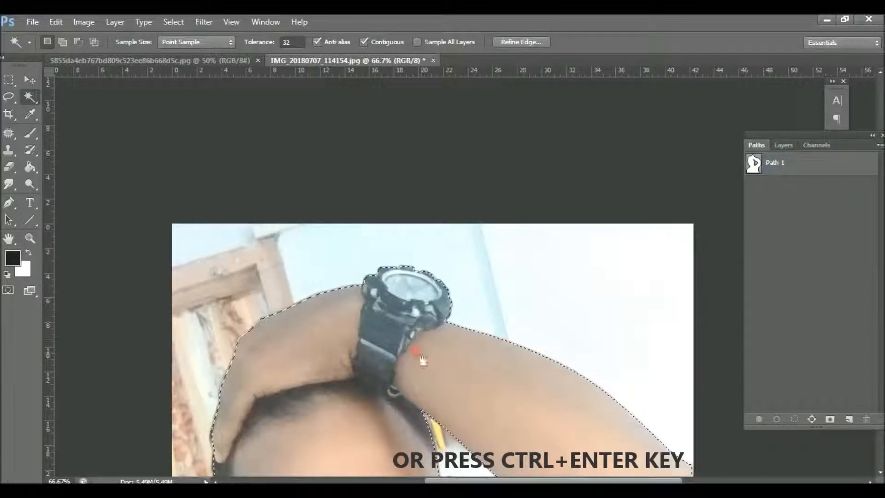
left_click_drag(421, 360, 427, 255)
scroll(300, 226, "up", 1)
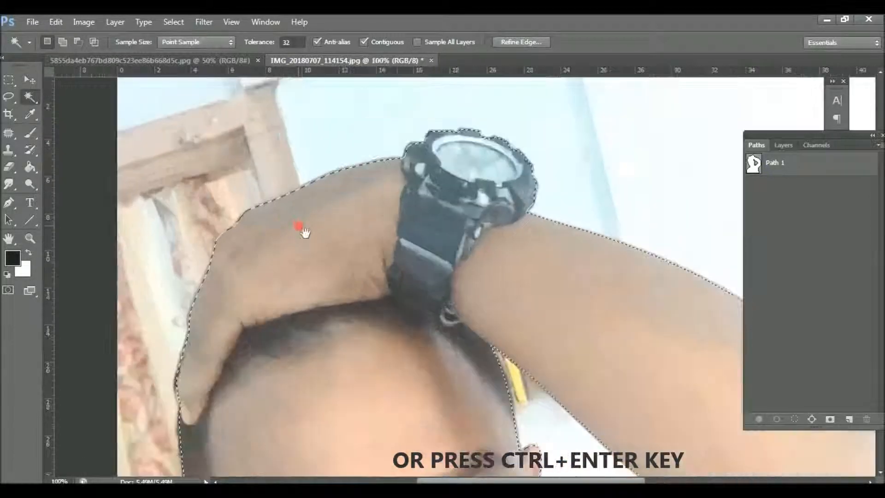
scroll(350, 197, "up", 1)
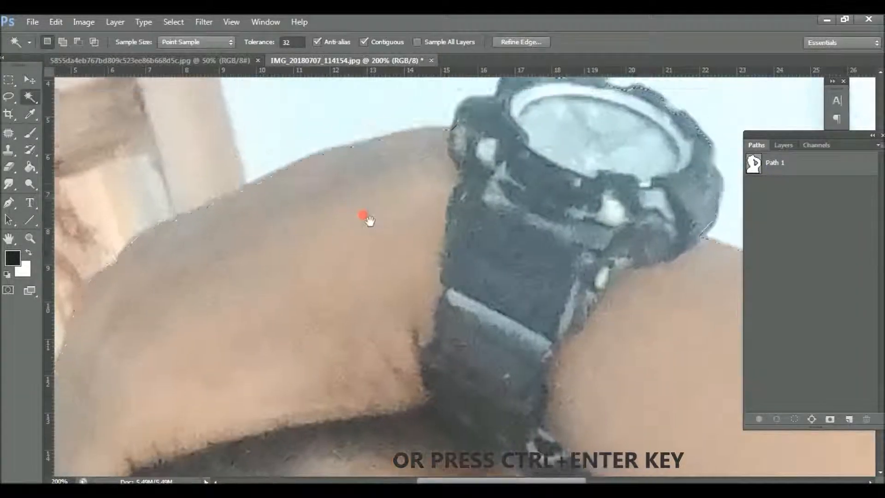
scroll(417, 294, "down", 3)
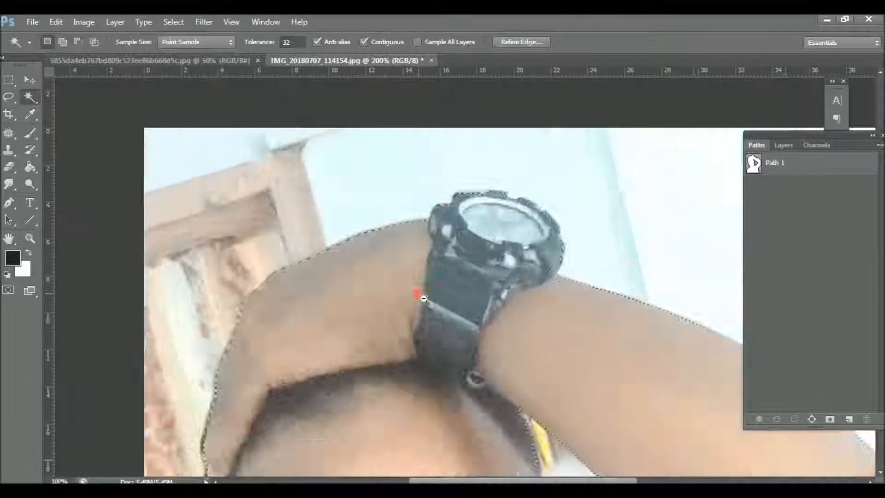
scroll(423, 298, "down", 1)
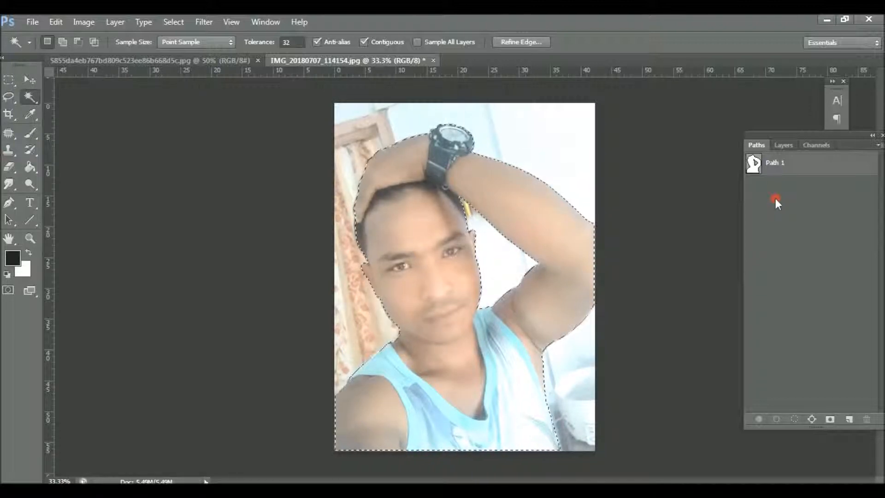
left_click(171, 24)
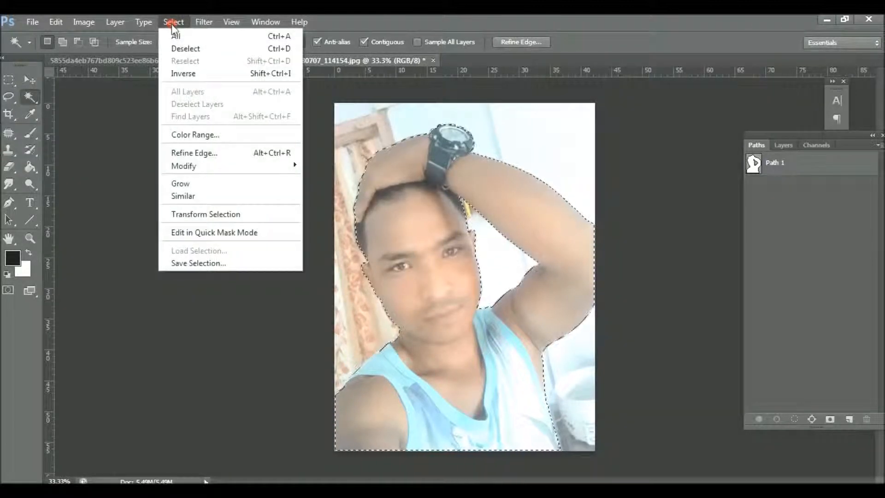
left_click(208, 166)
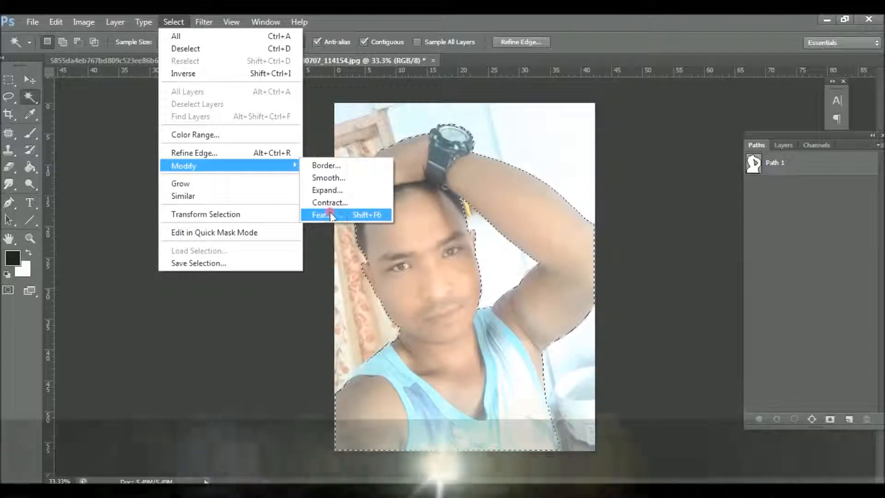
left_click(428, 22)
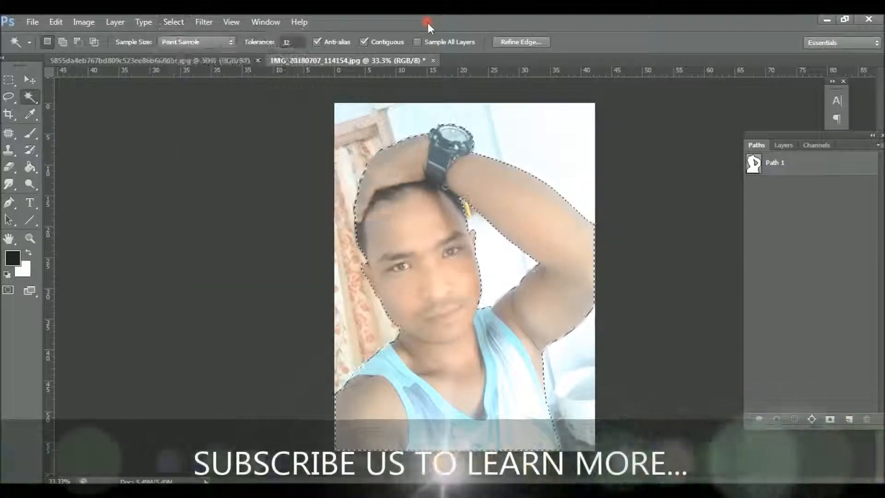
right_click(414, 232)
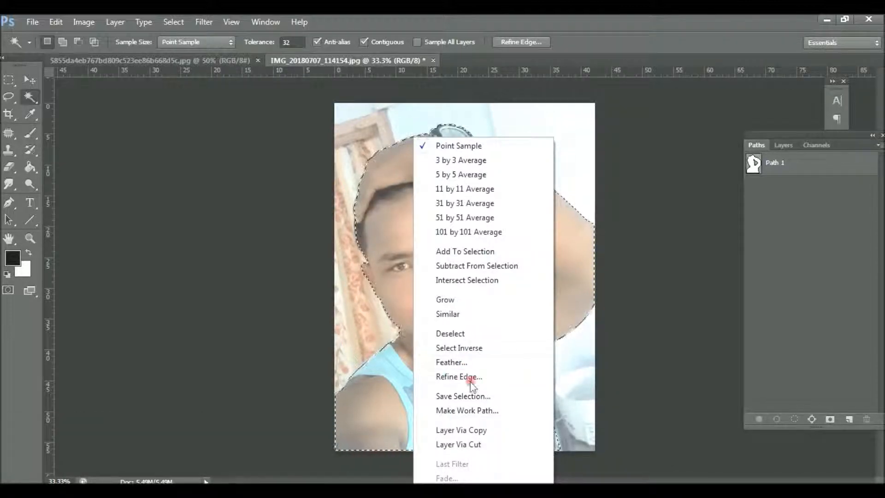
left_click(389, 213)
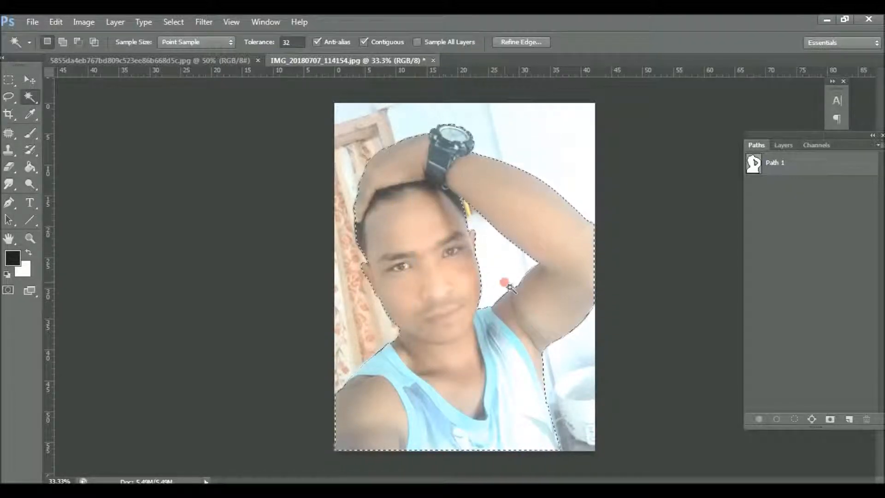
scroll(424, 247, "up", 2)
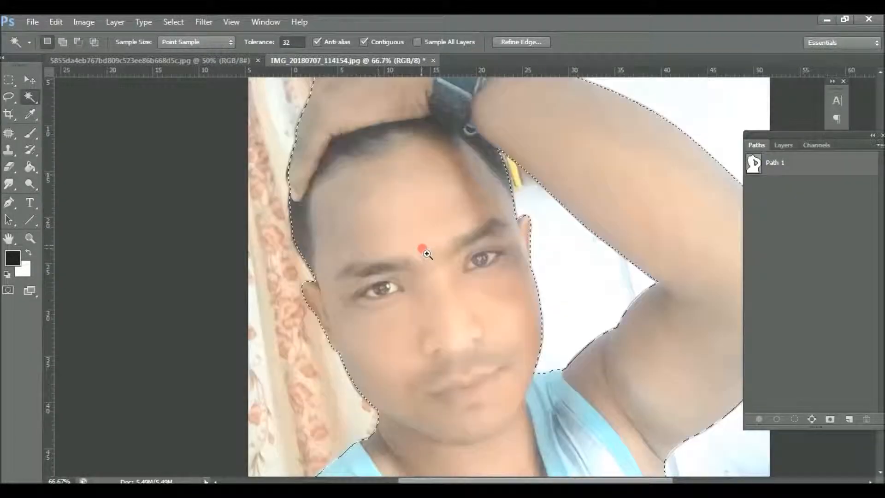
- Clear the current selection and load Path 1 as a selection around the man again
key("ctrl+d")
scroll(451, 306, "up", 3)
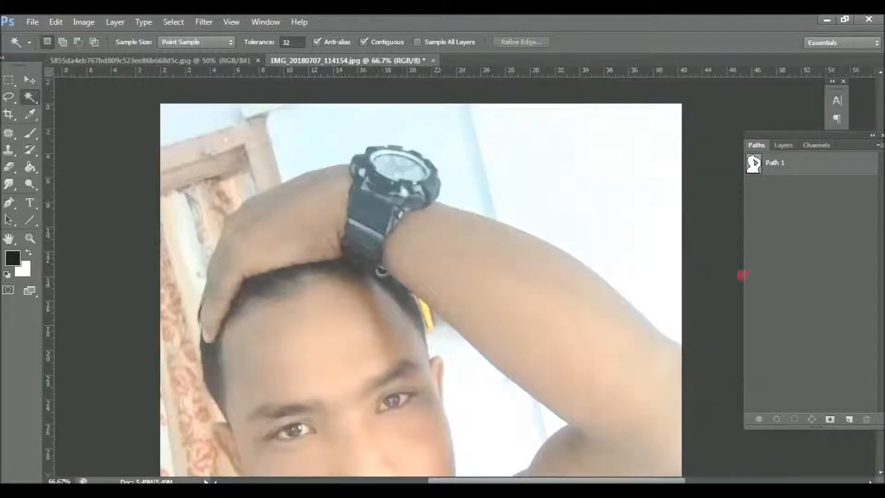
scroll(588, 257, "up", 1)
scroll(588, 257, "up", 1)
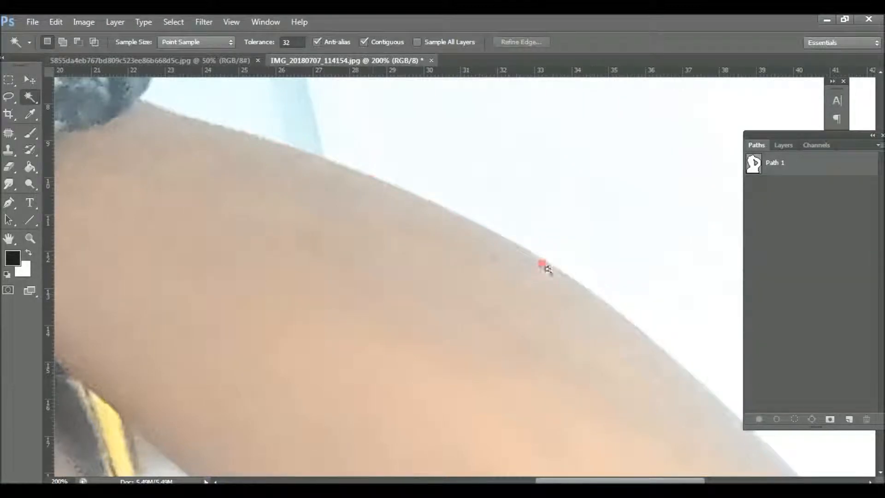
left_click(763, 164)
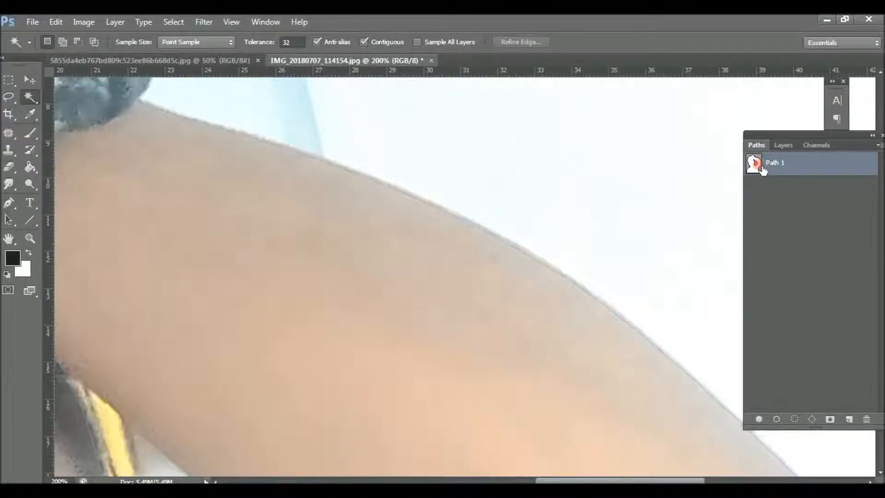
left_click(762, 167, "ctrl")
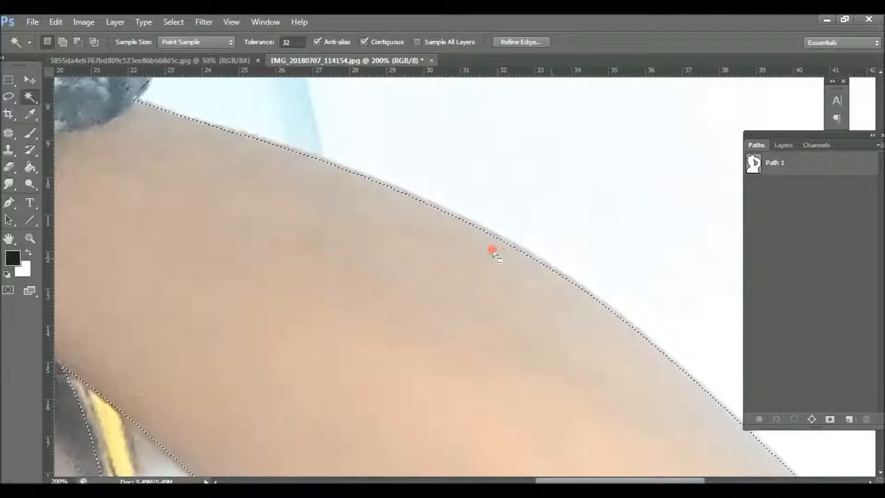
- Feather the selection around the man with a radius of 1 pixel
left_click(446, 241)
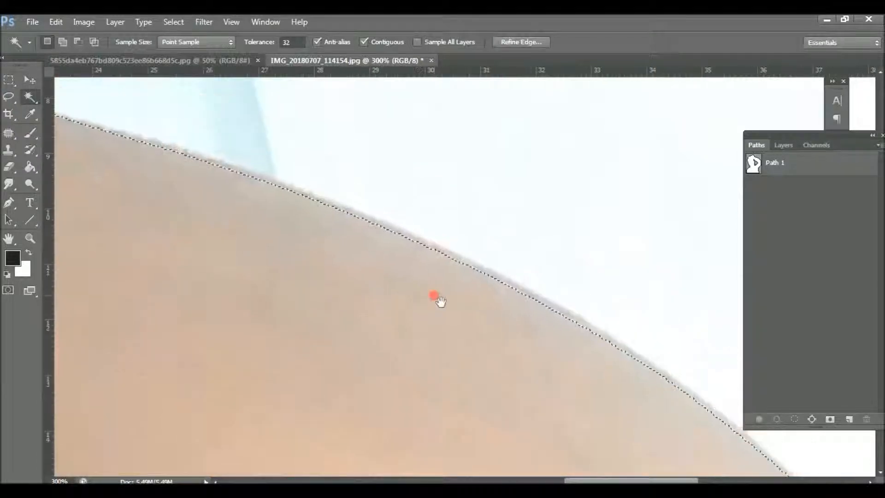
right_click(410, 277)
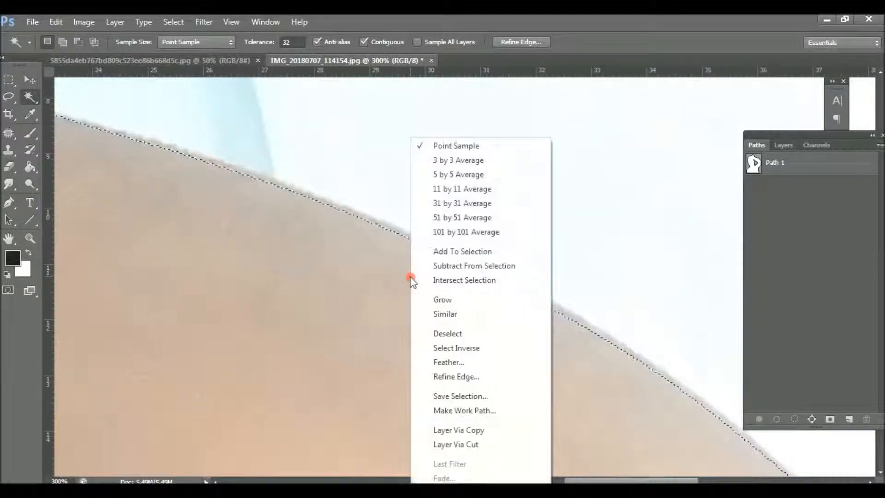
left_click(459, 361)
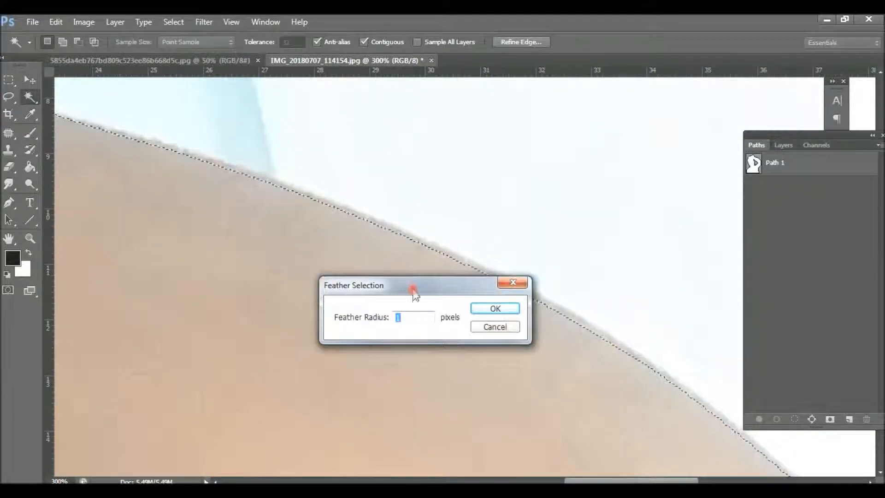
left_click_drag(414, 293, 403, 330)
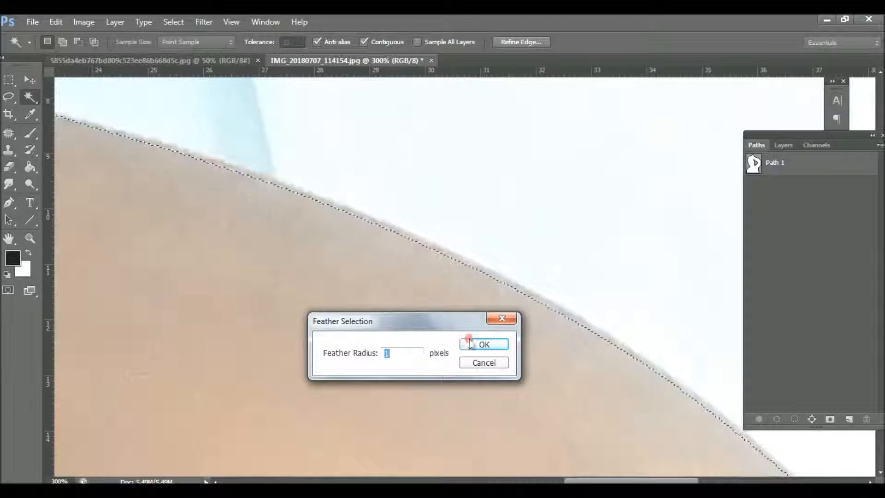
left_click(470, 345)
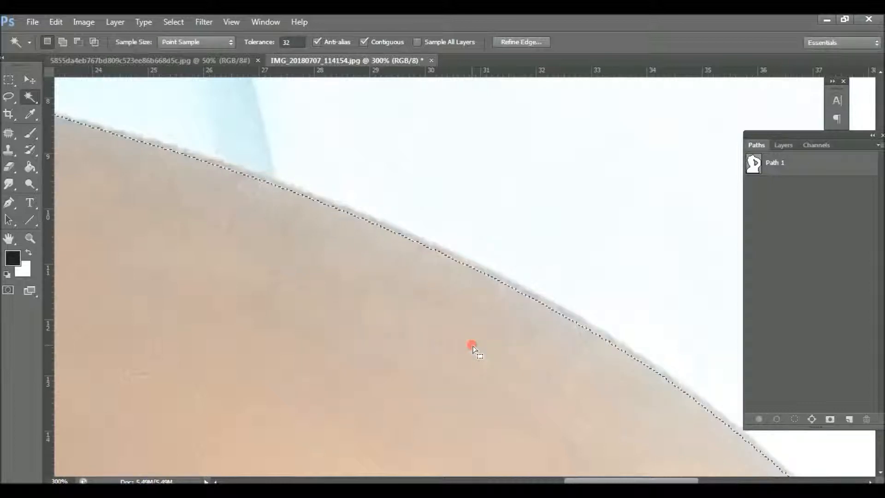
- Invert the selection so it covers the surroundings instead of the man
left_click(446, 335, "alt")
left_click(446, 335, "alt")
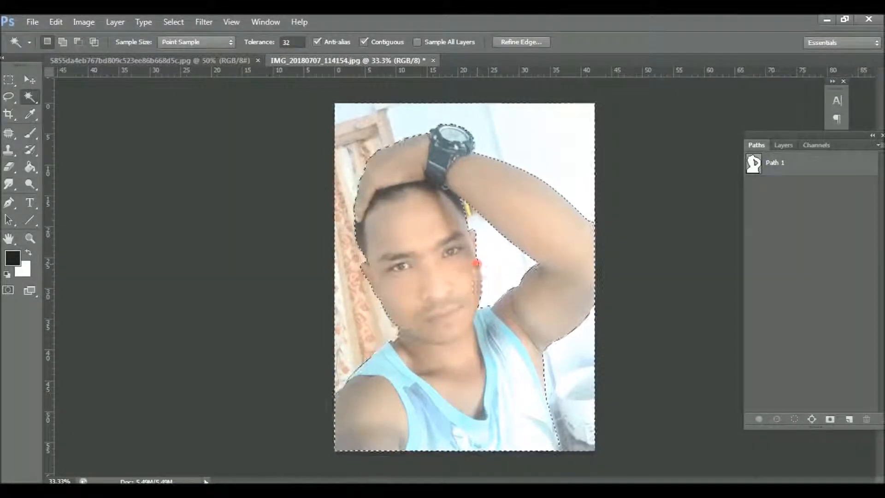
key("ctrl+shift+i")
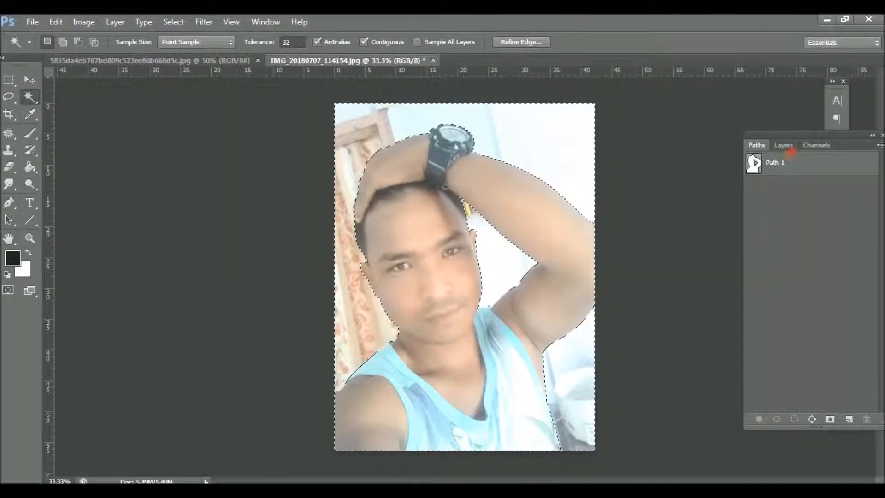
- Convert the locked Background into an editable layer named Layer 0, and delete the selected surroundings from it
left_click(786, 148)
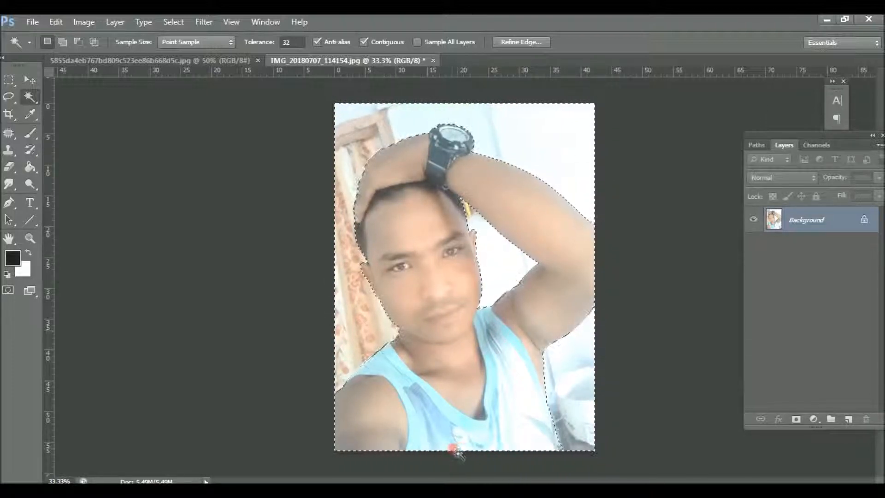
double_click(857, 226)
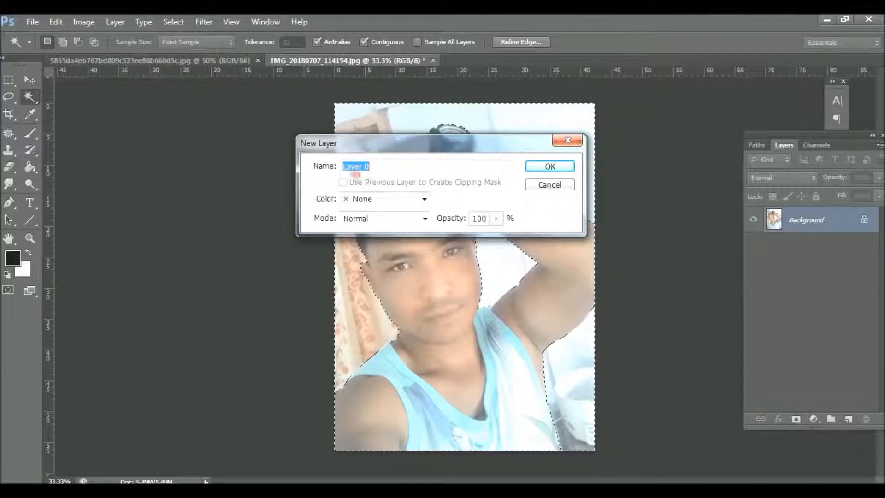
left_click(547, 166)
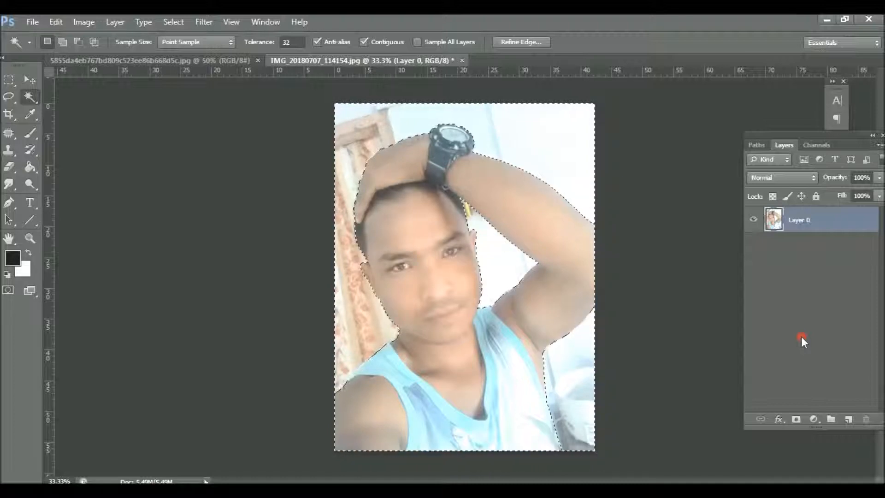
key("Delete")
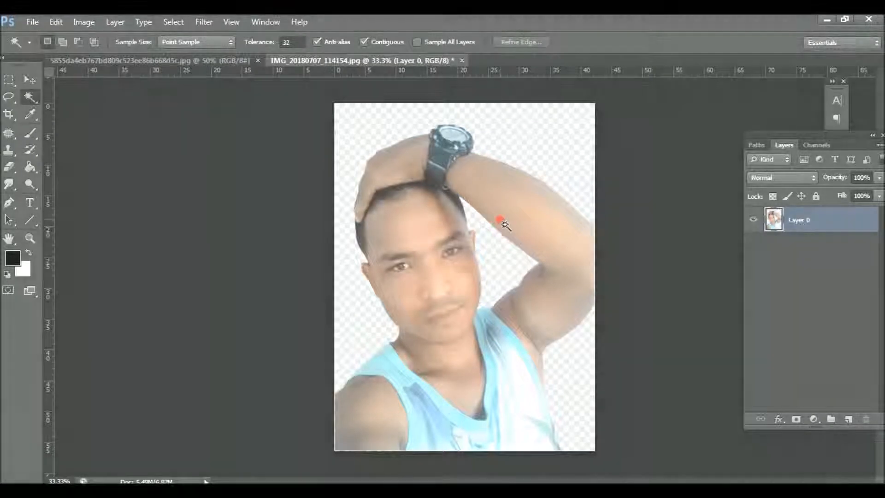
- Copy the entire window photo into the portrait document and place its layer beneath the man's cutout
left_click(136, 60)
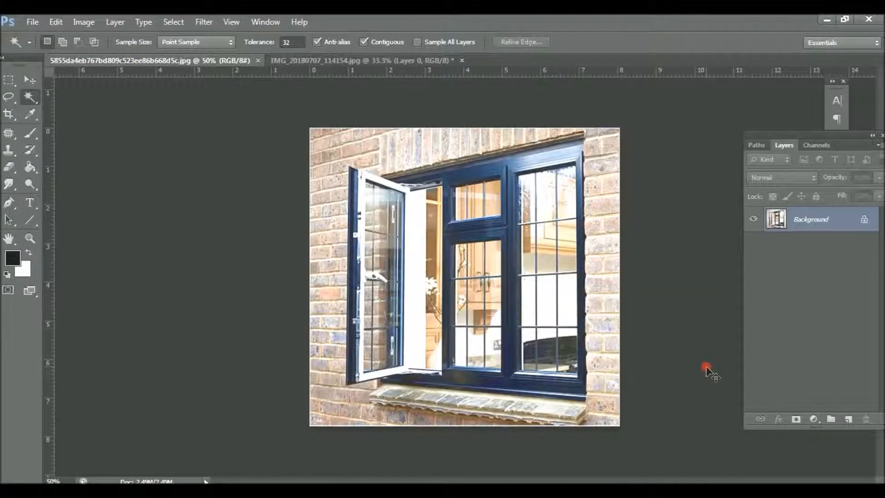
key("ctrl+a")
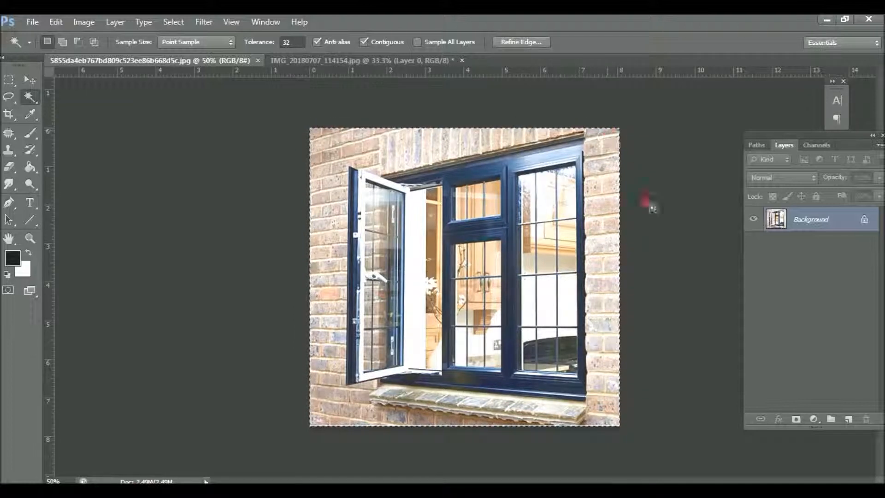
left_click(30, 79)
mouse_move(392, 214)
left_mouse_down()
mouse_move(369, 65)
mouse_move(510, 227)
mouse_move(504, 247)
mouse_move(469, 246)
mouse_move(388, 224)
left_mouse_up()
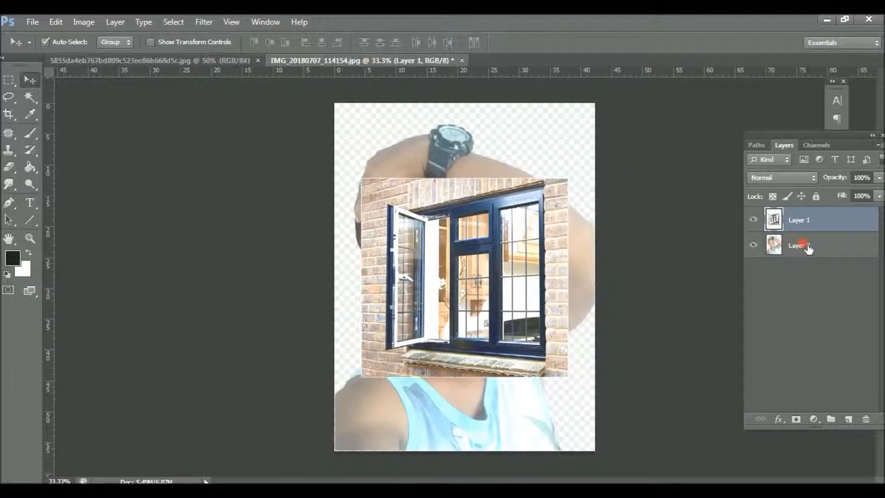
left_click_drag(807, 248, 809, 223)
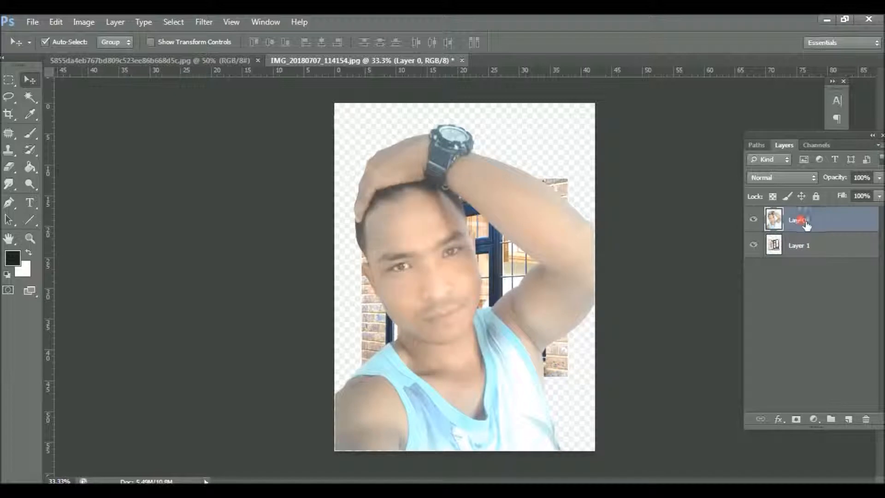
- Enlarge the window photo on Layer 1 so it fills the whole canvas behind the man
left_click(782, 246)
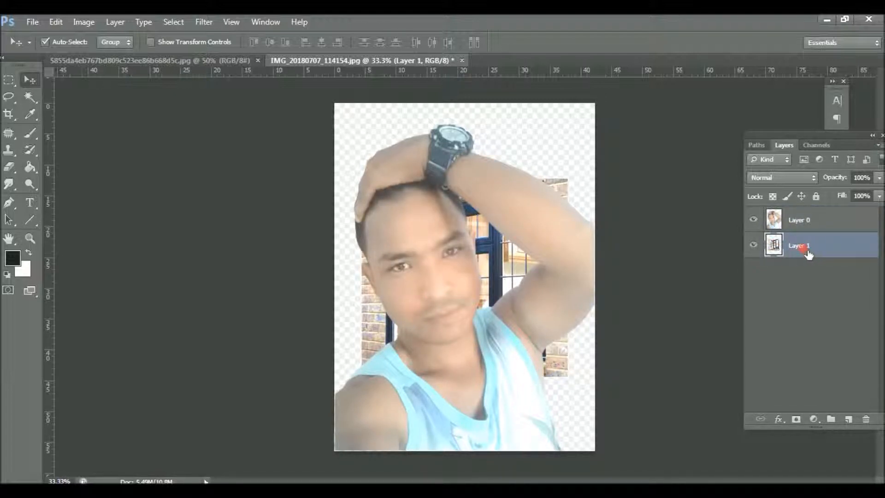
key("ctrl+t")
left_click_drag(567, 178, 594, 103)
left_click_drag(361, 103, 334, 104)
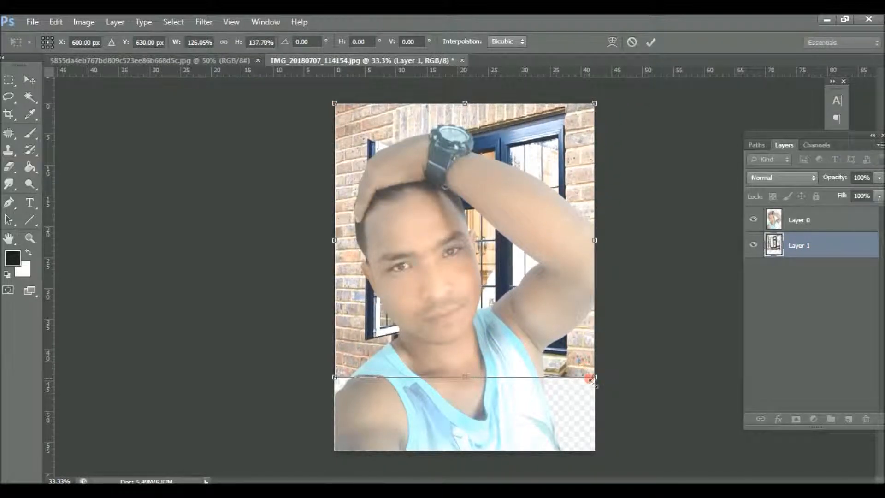
left_click_drag(595, 377, 679, 479)
left_click_drag(377, 327, 335, 333)
key("Return")
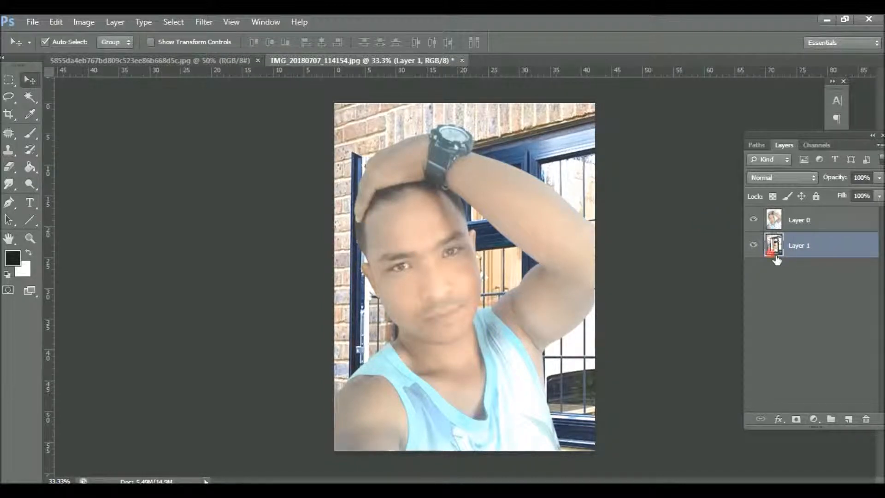
- Hide the window photo's layer and make the man's cutout on Layer 0 the active layer
left_click(757, 246)
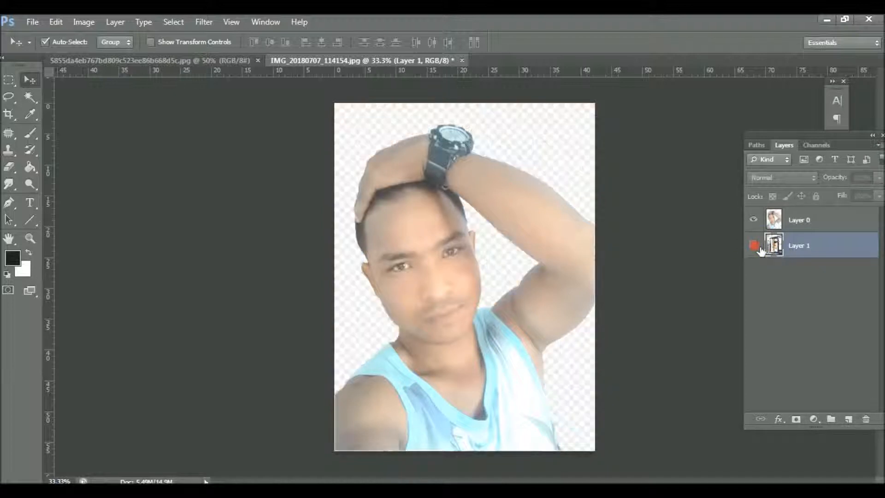
left_click(817, 225)
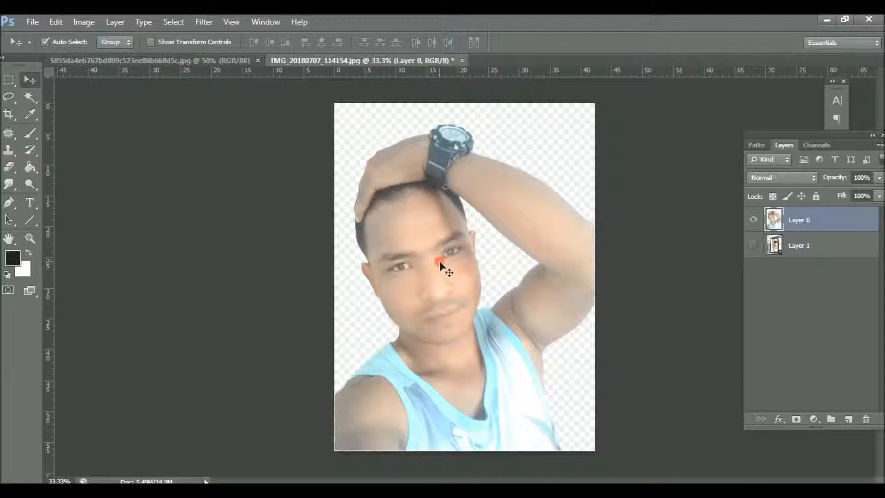
left_click(166, 60)
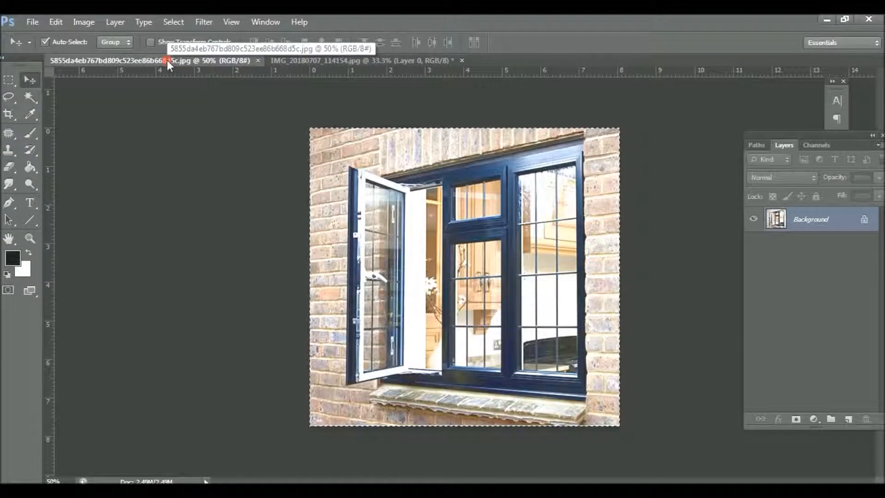
left_click(315, 64)
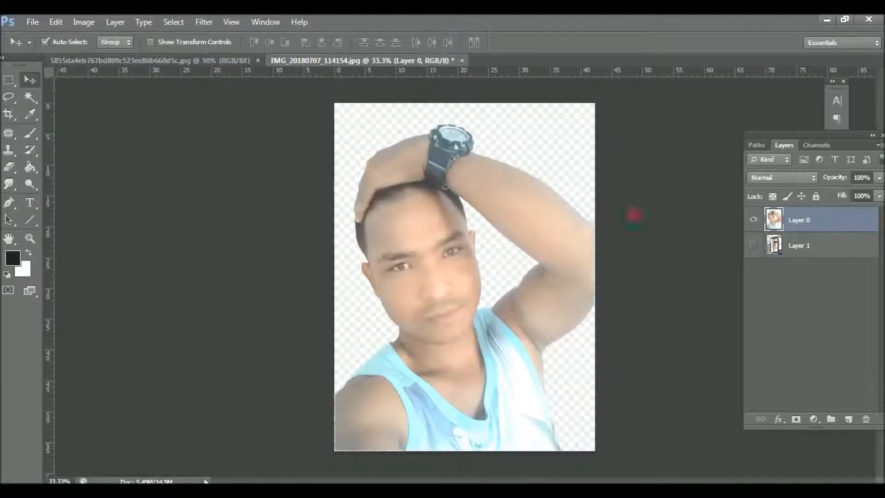
- Copy the man's cutout from the portrait into the window photo document and align it with the canvas's left edge
left_click(400, 225)
left_click_drag(400, 223, 489, 272)
left_click_drag(516, 297, 454, 292)
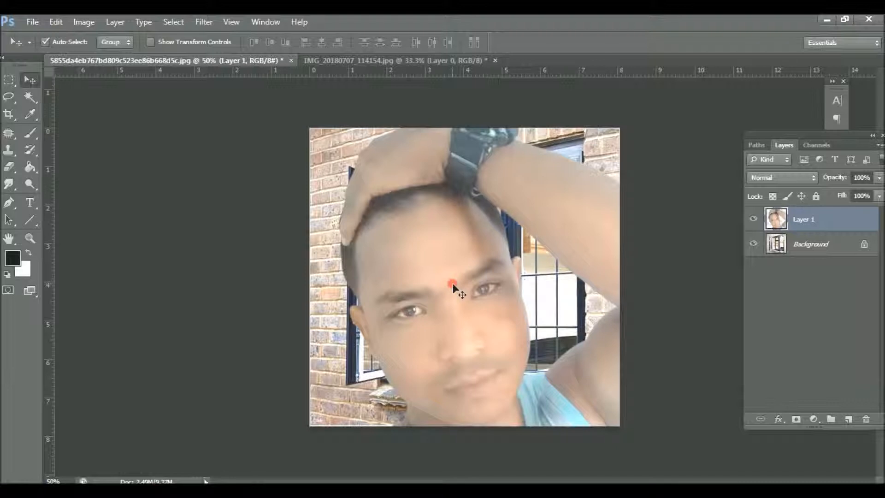
- Scale the man's cutout down and place him in the lower right of the window photo, resting on its bottom edge
key("ctrl+t")
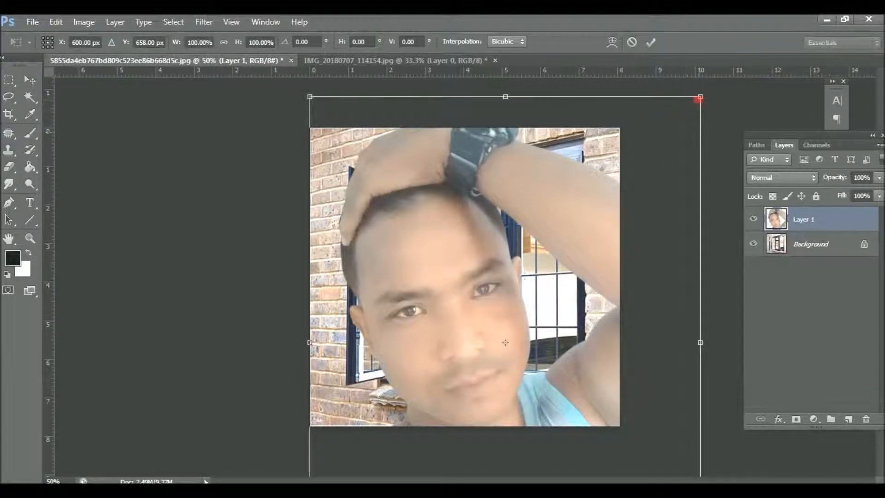
left_click_drag(700, 97, 510, 364)
left_click_drag(468, 397, 611, 233)
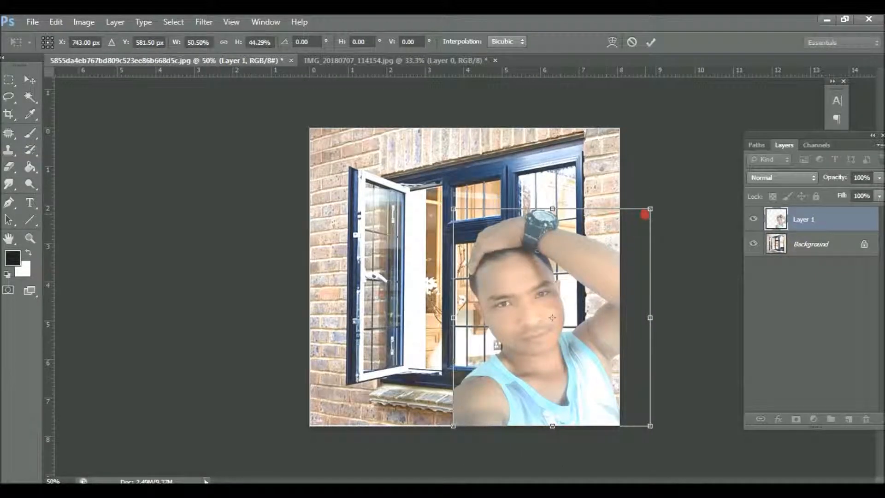
left_click_drag(454, 208, 419, 148)
key("Return")
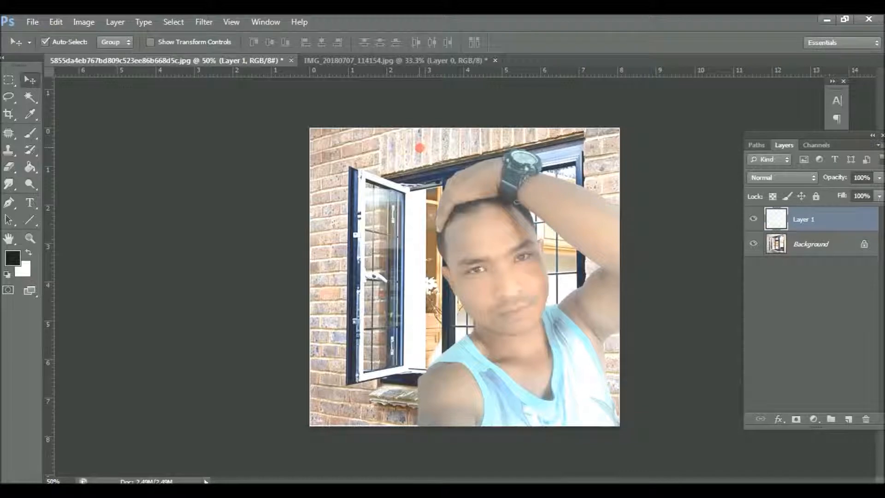
- Examine the cutout's edges around the raised arm and head closely, in both the window composite and the original portrait document
left_click(557, 242, "ctrl")
left_click(557, 241, "ctrl")
left_click(556, 241, "ctrl")
left_click_drag(549, 240, 338, 354)
left_click_drag(491, 276, 432, 279)
left_click(432, 279, "ctrl")
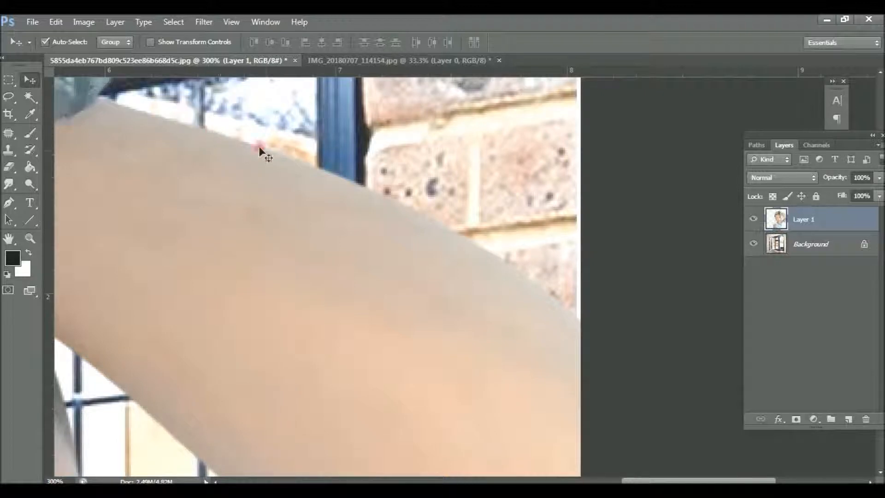
left_click_drag(322, 310, 474, 208)
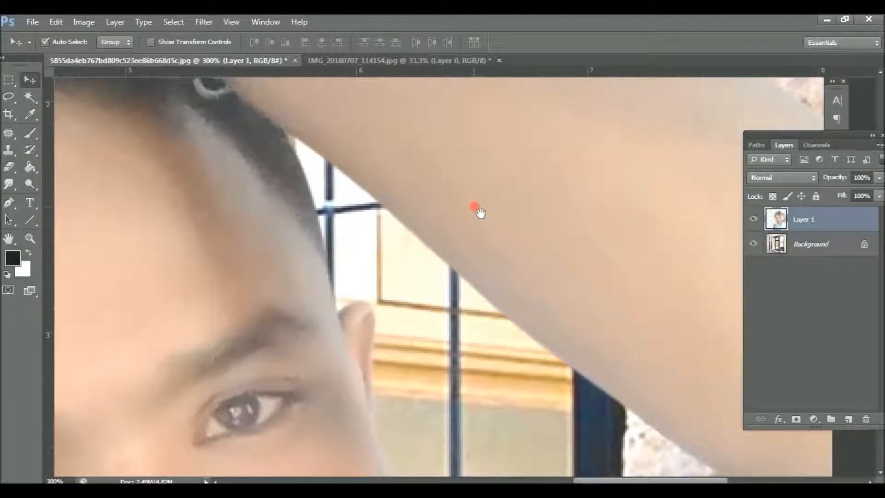
left_click_drag(386, 237, 350, 198)
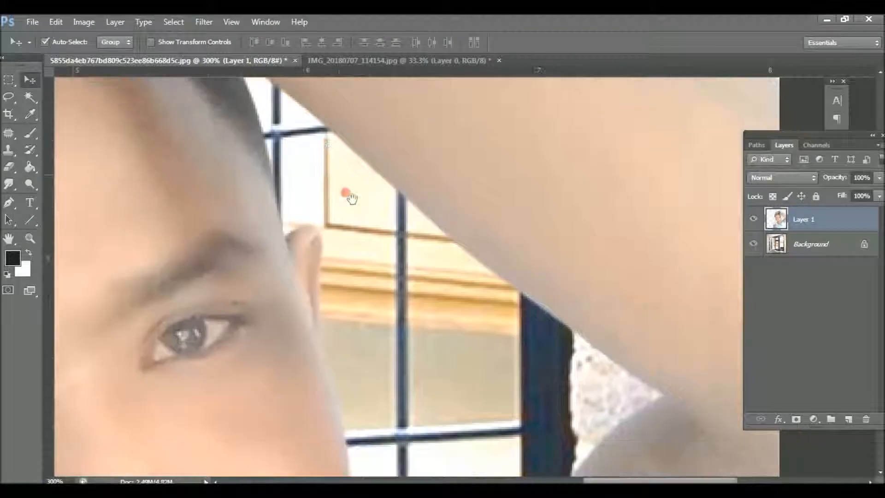
left_click(397, 361, "alt")
left_click(398, 362, "alt")
left_click(409, 387, "alt")
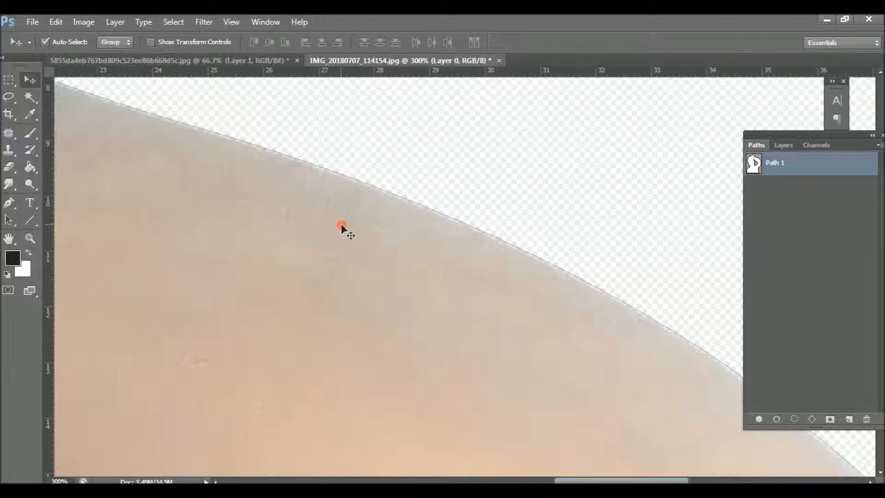
key("ctrl+0")
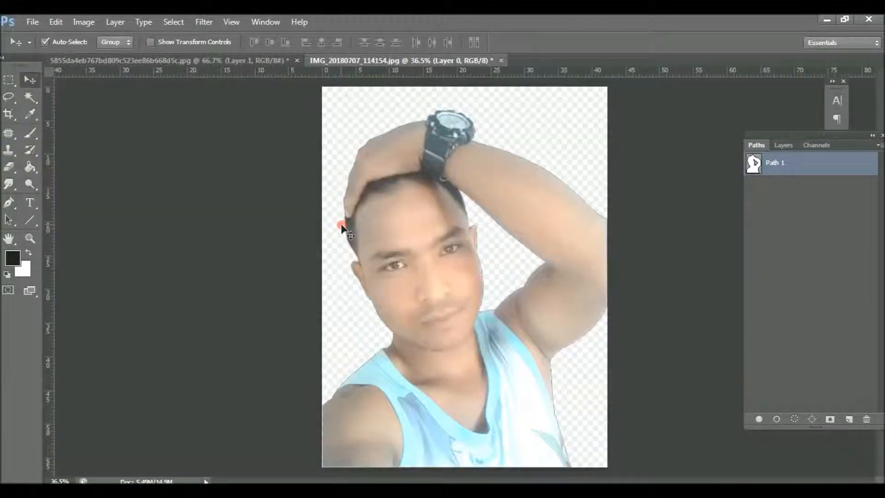
left_click(783, 145)
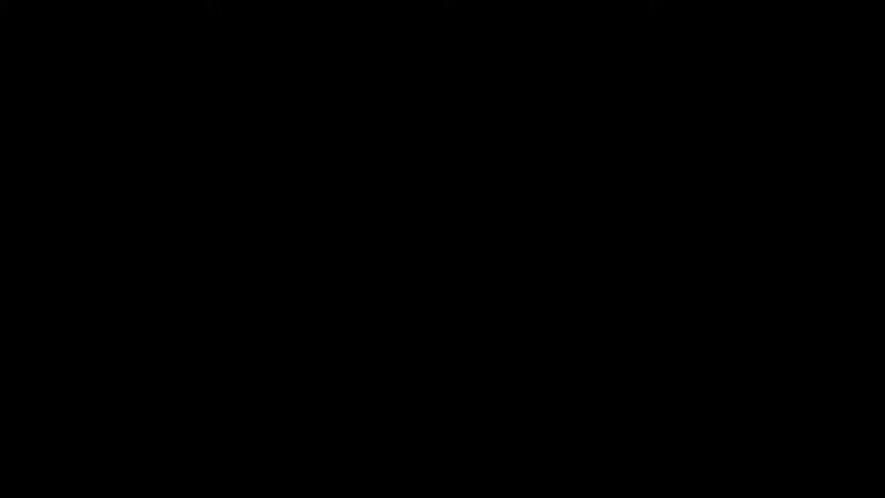
left_click(223, 61)
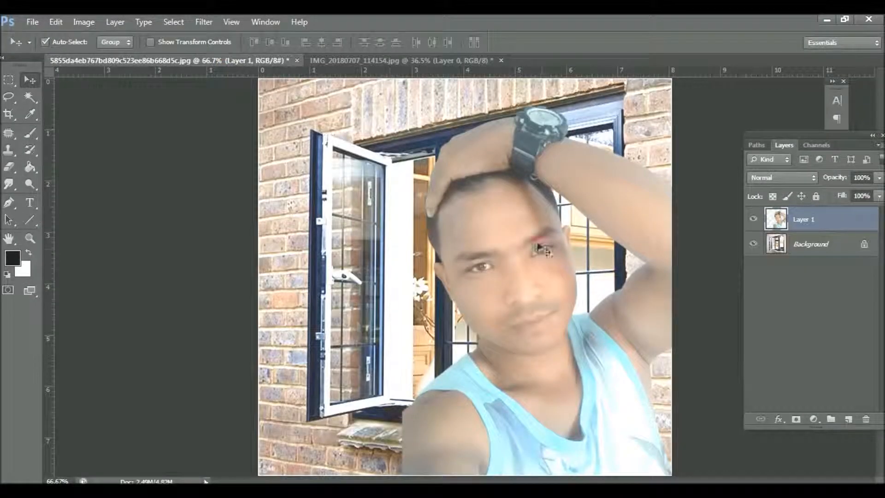
left_click(541, 248)
- Add a Brightness/Contrast adjustment layer above the man's cutout with brightness 19 and contrast 18
left_click(813, 419)
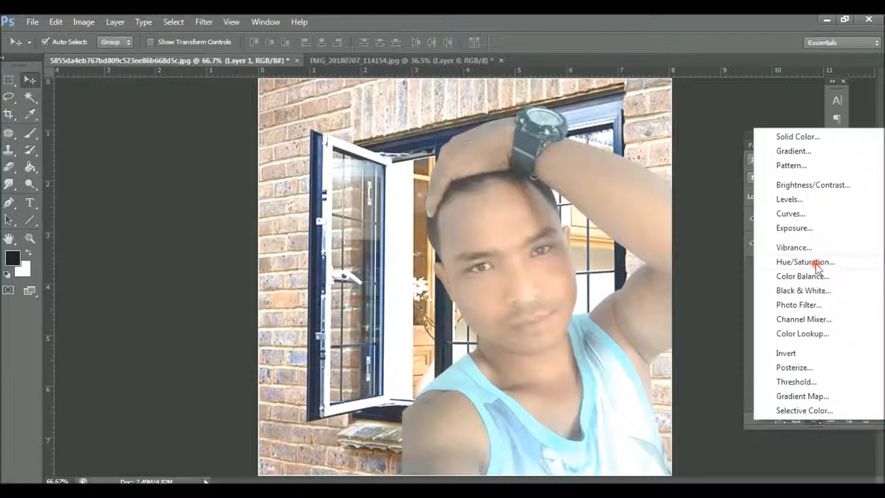
left_click(799, 187)
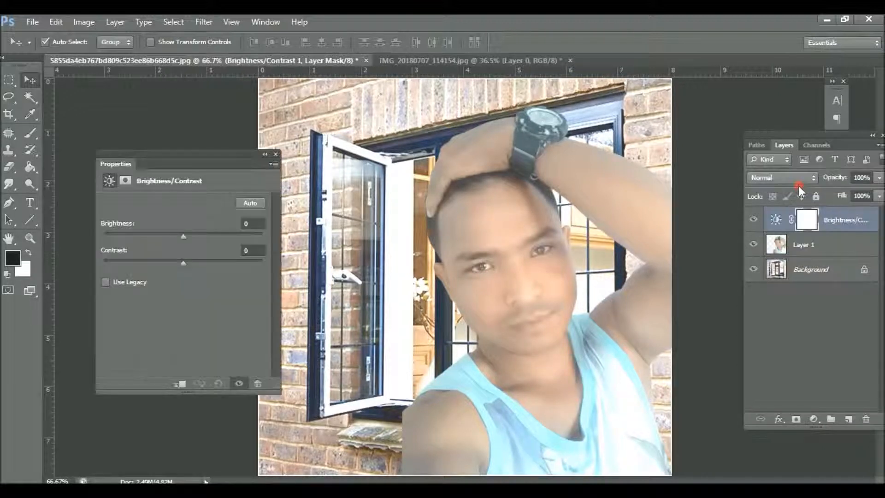
left_click_drag(187, 266, 192, 237)
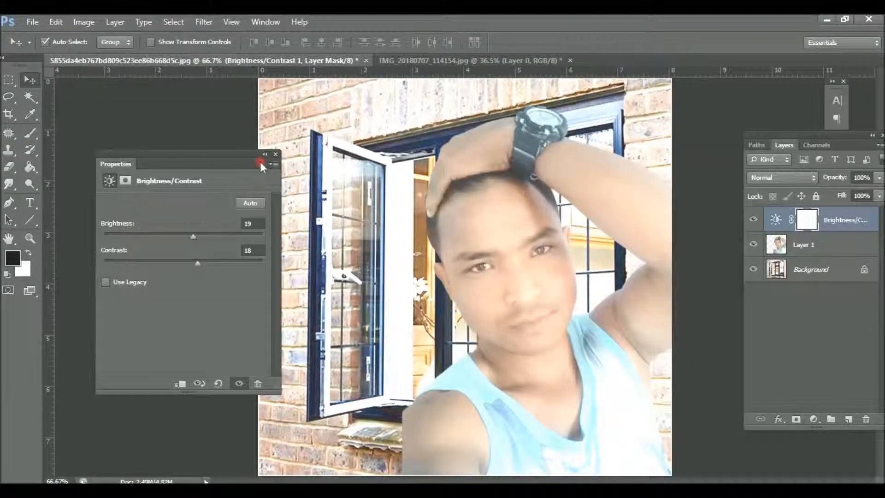
left_click(274, 155)
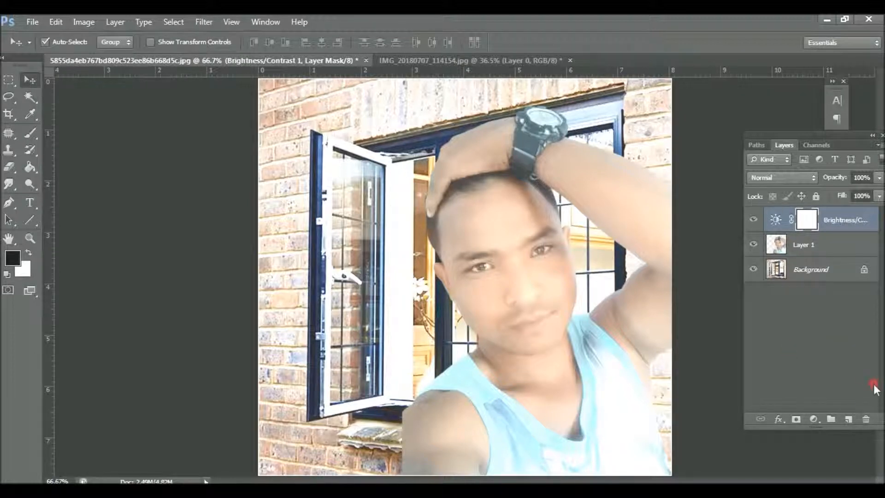
- Add a Levels adjustment layer above the Brightness/Contrast layer and set its RGB midtone input to 1.12
left_click(815, 419)
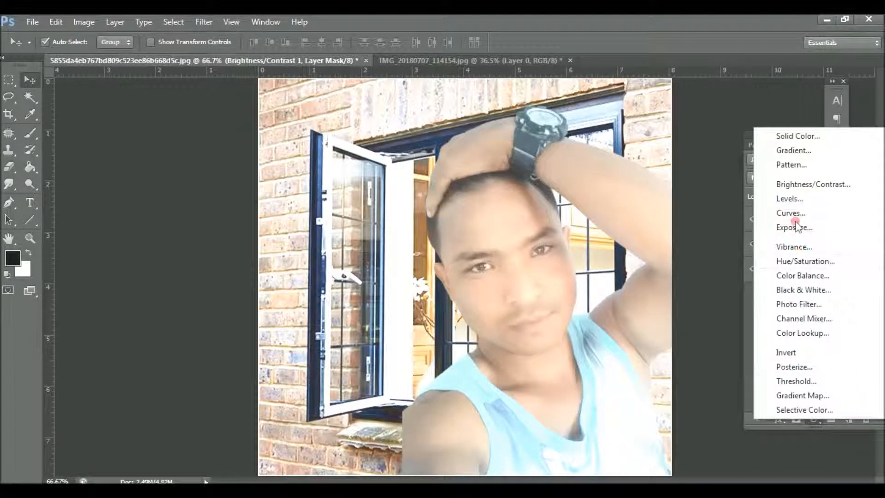
left_click(799, 200)
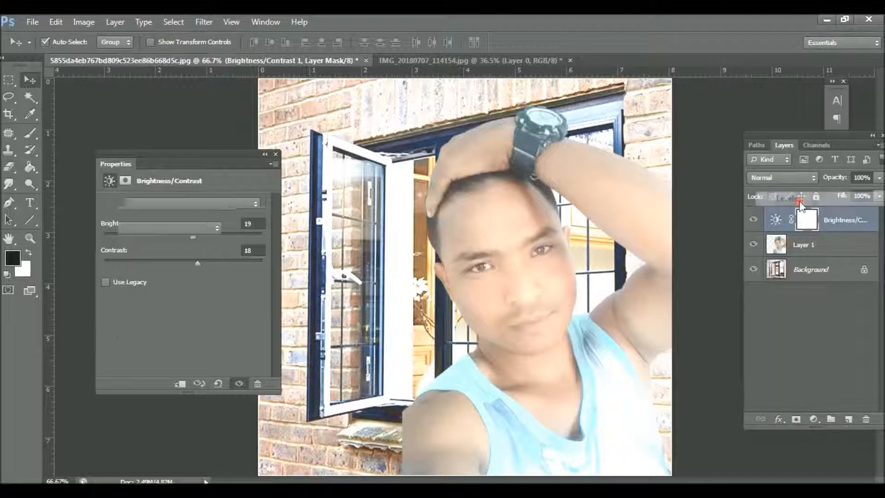
mouse_move(120, 296)
left_mouse_down()
mouse_move(183, 300)
mouse_move(120, 297)
left_mouse_up()
mouse_move(194, 297)
left_mouse_down()
mouse_move(162, 293)
mouse_move(189, 298)
left_mouse_up()
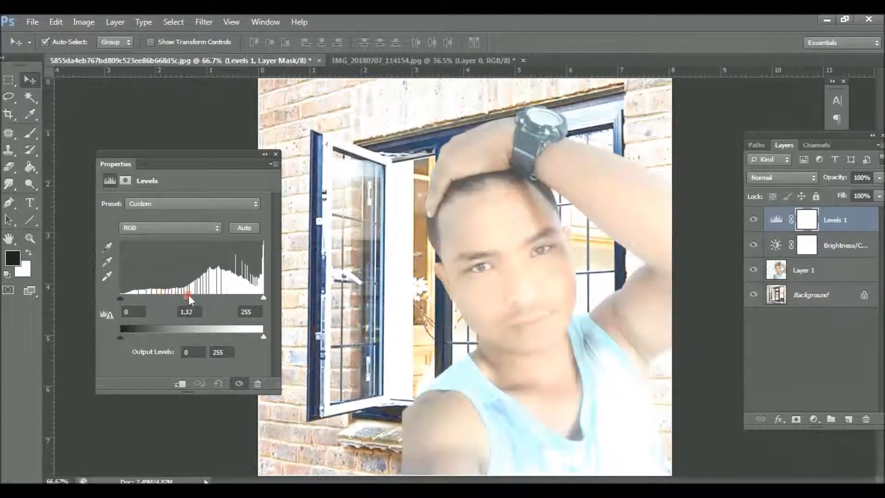
left_click(275, 153)
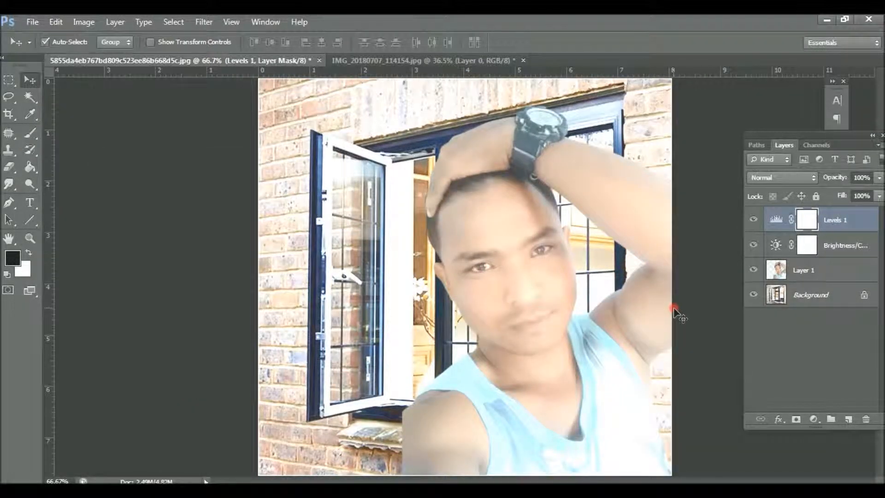
key("ctrl+m")
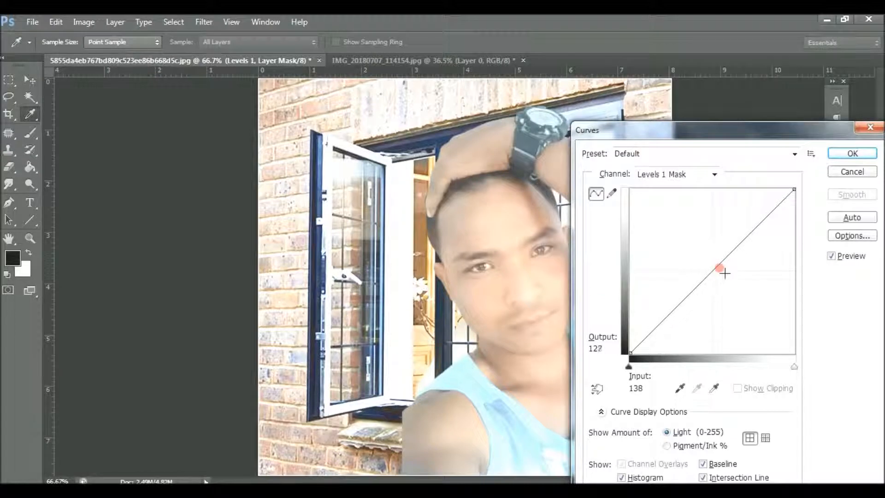
left_click_drag(721, 277, 679, 248)
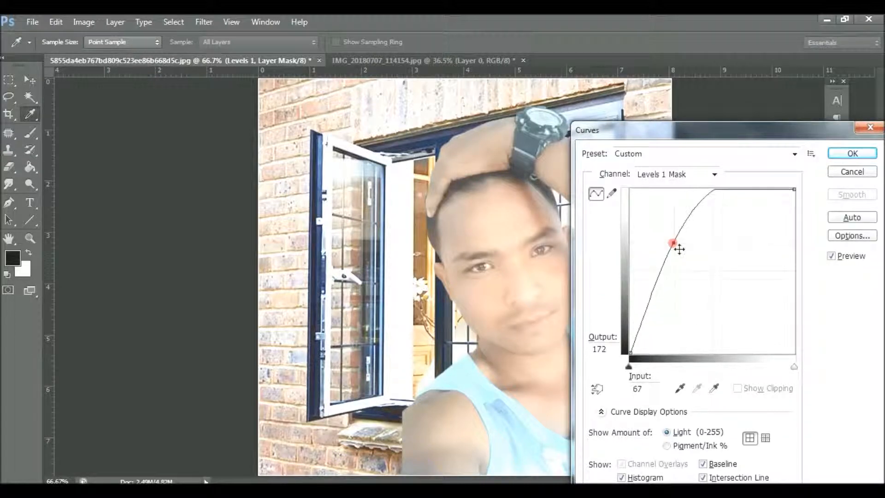
left_click(851, 172)
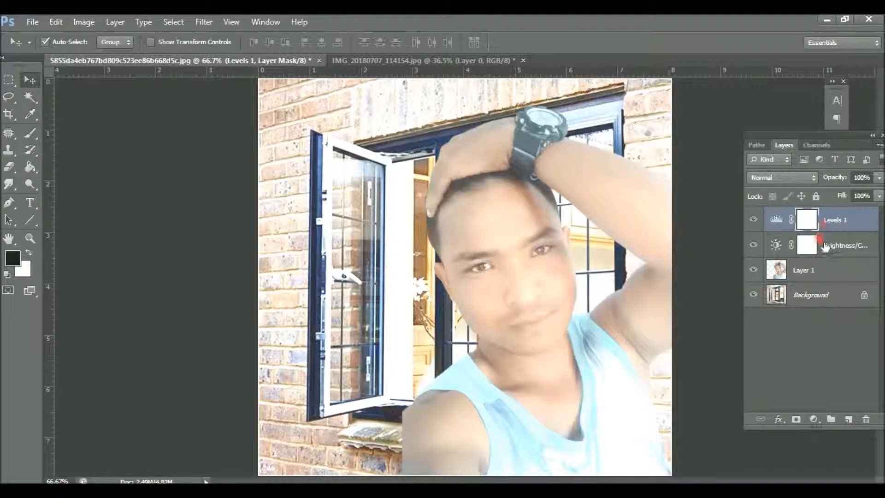
- Delete the Levels and Brightness/Contrast adjustment layers above the man's cutout
left_click_drag(846, 220, 866, 419)
left_click_drag(850, 223, 865, 418)
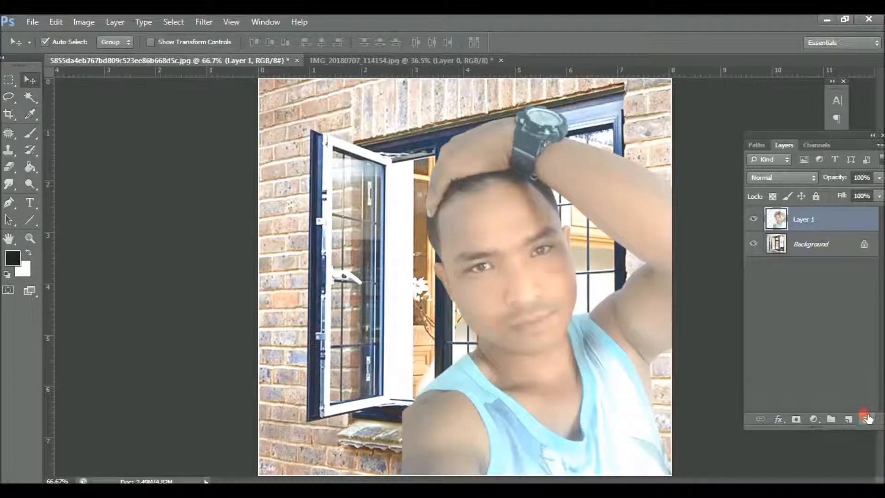